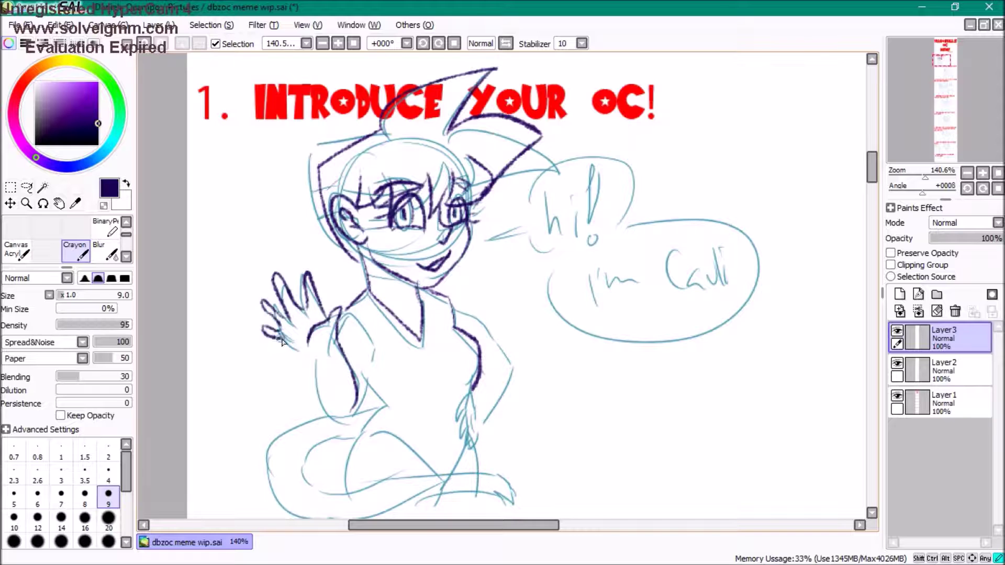
Ink the torso sides and both arms of the waving girl in panel 1 over the blue sketch with the dark purple Crayon
drag(345, 314, 387, 411)
mouse_move(450, 296)
mouse_down()
mouse_move(492, 419)
mouse_move(460, 442)
mouse_up()
scroll(492, 419, down, 3)
drag(374, 340, 356, 426)
drag(471, 374, 455, 413)
Ink the folded legs and feet of the seated girl in panel 1
drag(319, 351, 253, 426)
drag(303, 393, 503, 414)
drag(343, 424, 522, 418)
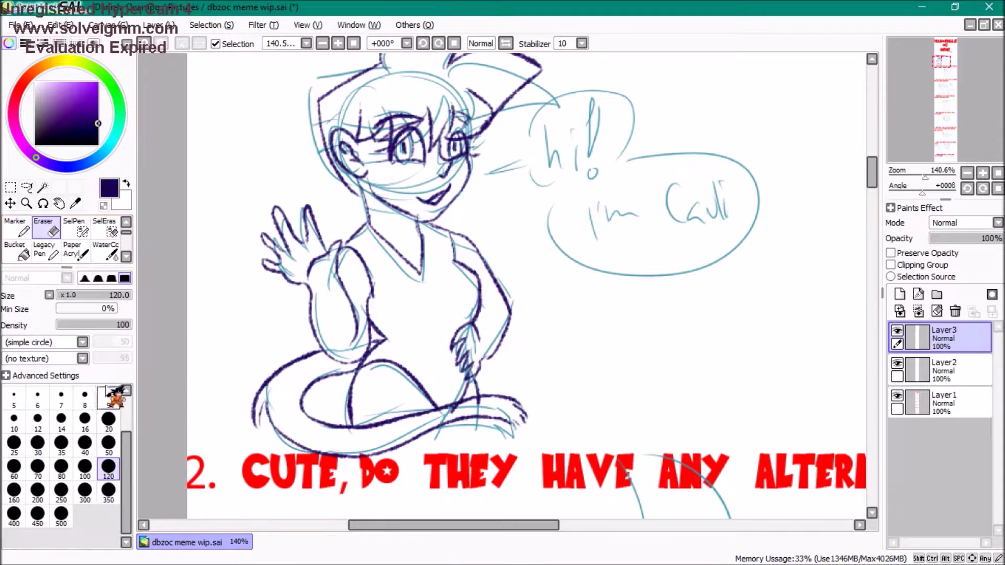
Ink the spiky hair, fringe, face outline and smile of the character in panel 2, the alternate outfits question
drag(393, 525, 412, 525)
drag(875, 171, 875, 190)
scroll(502, 282, down, 2)
drag(384, 225, 437, 191)
drag(398, 214, 497, 198)
drag(442, 157, 324, 178)
drag(429, 86, 510, 170)
drag(510, 175, 544, 201)
drag(399, 259, 487, 272)
drag(411, 228, 418, 269)
drag(423, 277, 442, 287)
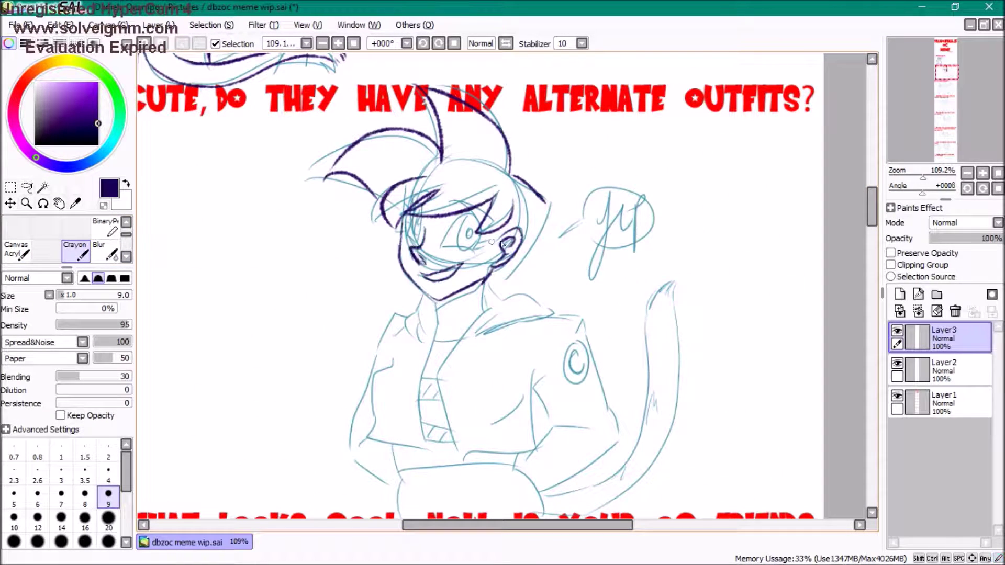
Ink the remaining face lines, the neck and the jacket collar of the panel 2 character
drag(439, 251, 491, 199)
drag(405, 202, 423, 220)
drag(439, 295, 442, 337)
scroll(471, 293, down, 1)
mouse_move(495, 249)
mouse_down()
mouse_move(458, 317)
mouse_move(566, 282)
mouse_up()
Ink the open jacket of the panel 2 character, including its front edges, hem and both sleeves
drag(429, 257, 410, 317)
drag(505, 265, 486, 288)
drag(442, 290, 418, 423)
drag(463, 304, 460, 423)
drag(403, 277, 419, 421)
drag(461, 426, 539, 355)
drag(387, 317, 348, 455)
drag(581, 283, 612, 450)
Ink the lower arms, waist and long tail of the panel 2 character
scroll(444, 293, down, 3)
drag(397, 335, 390, 382)
drag(549, 335, 513, 379)
drag(518, 327, 444, 266)
mouse_move(672, 155)
mouse_down()
mouse_move(636, 335)
mouse_move(557, 366)
mouse_up()
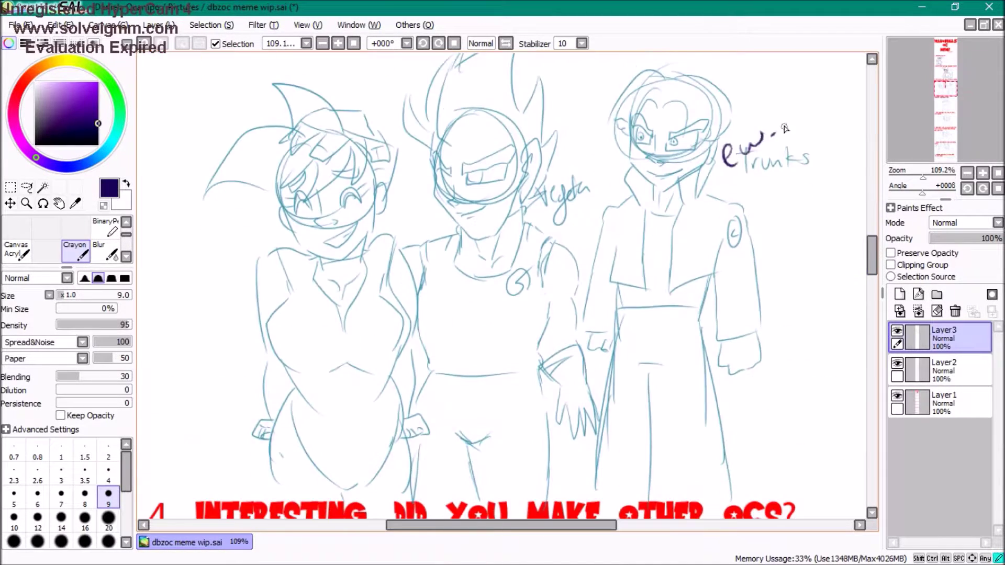
Erase the handwritten "ew..." beside Trunks in panel 3 and return to the Crayon
key(e)
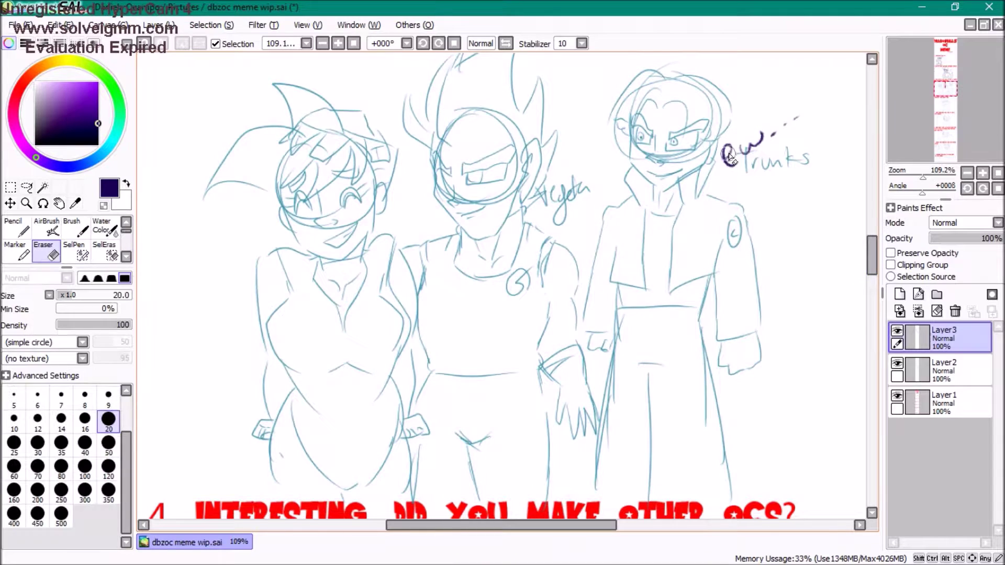
drag(722, 168, 796, 119)
key(c)
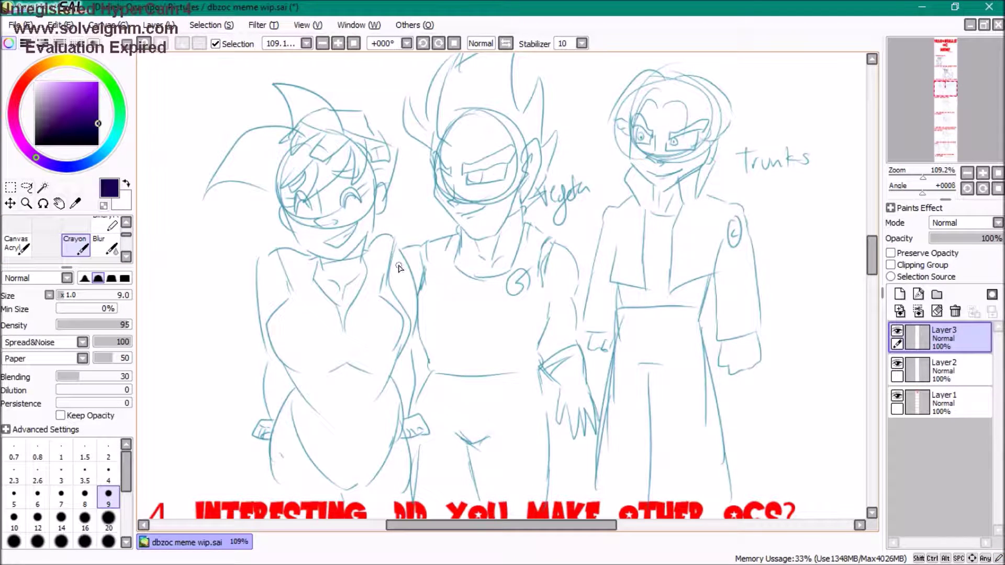
Ink Vegeta's eyes, jaw, ear and flame-like hair in panel 3
drag(461, 168, 518, 137)
drag(434, 149, 450, 175)
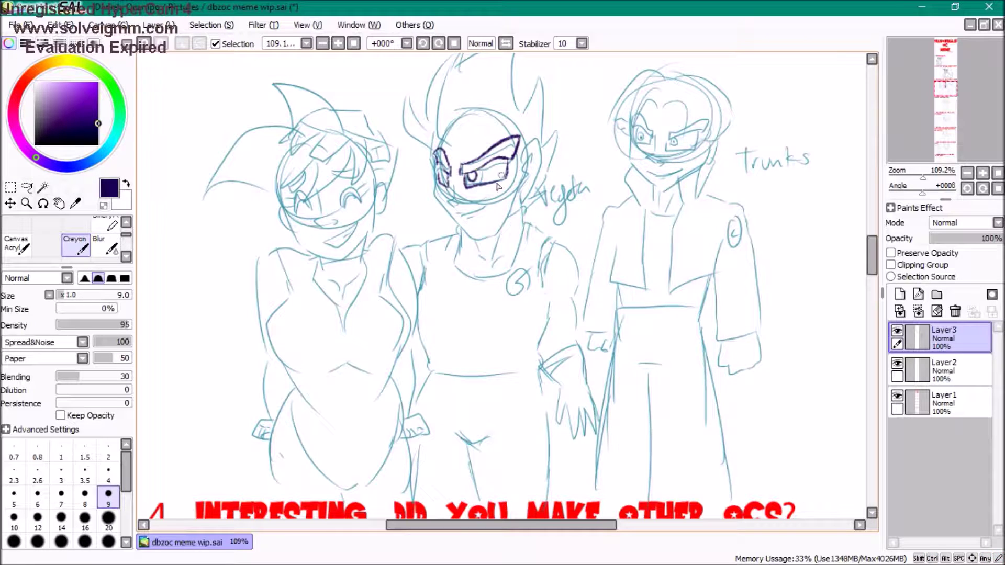
mouse_move(457, 219)
mouse_down()
mouse_move(444, 166)
mouse_move(473, 234)
mouse_move(512, 189)
mouse_up()
drag(525, 144, 519, 193)
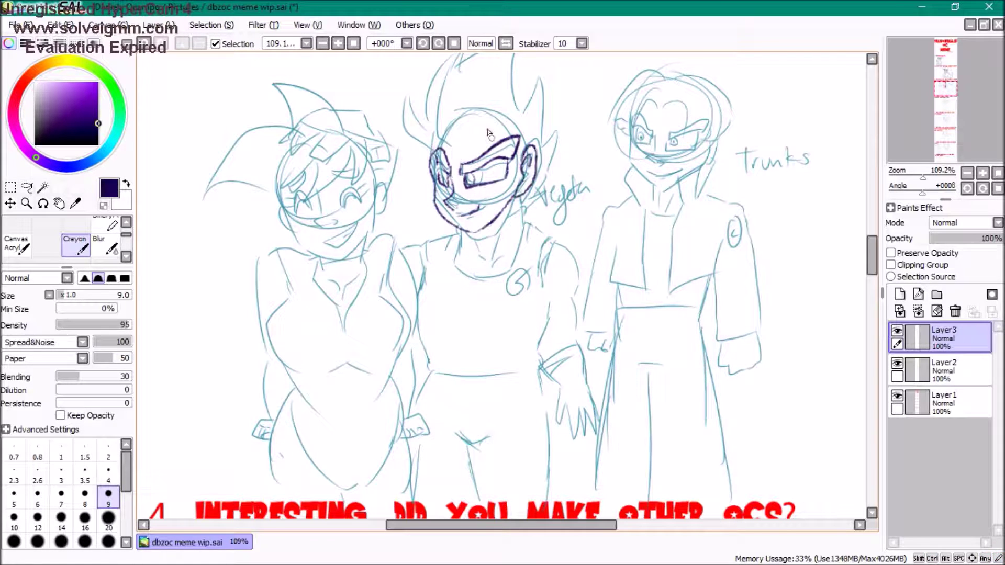
drag(436, 134, 411, 97)
drag(557, 120, 529, 201)
drag(474, 157, 471, 105)
drag(458, 227, 455, 246)
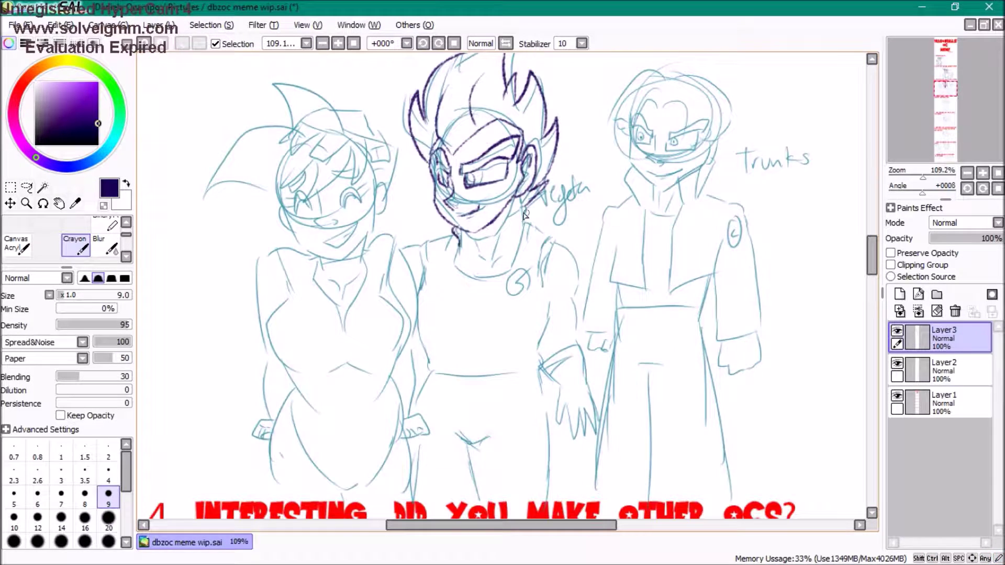
Ink Vegeta's neck and collarbones and the outline of his sleeveless top
drag(872, 256, 872, 253)
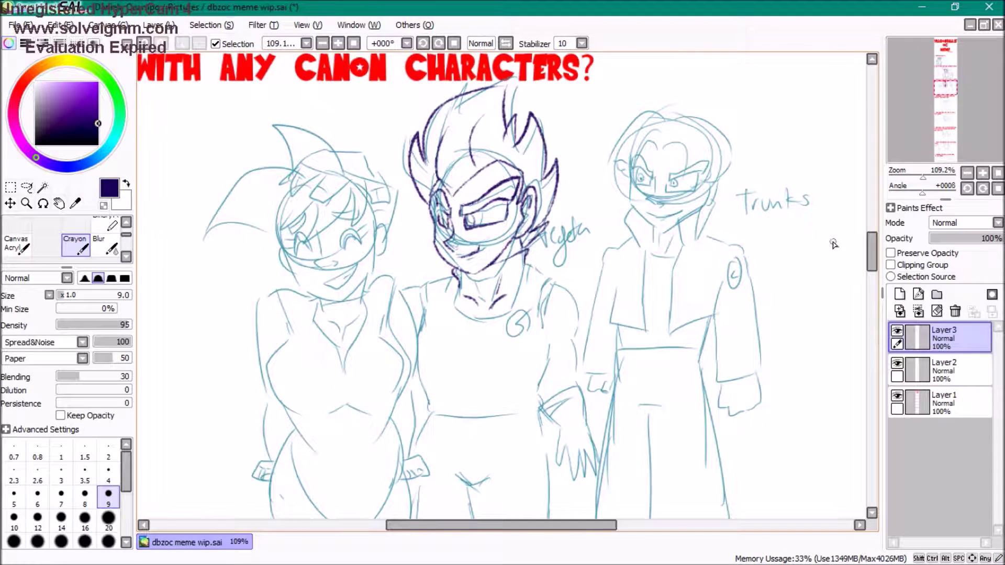
drag(495, 292, 452, 281)
drag(553, 283, 541, 411)
mouse_move(421, 312)
mouse_down()
mouse_move(429, 403)
mouse_move(541, 414)
mouse_up()
Ink Vegeta's hanging arm and gloved hand nearest Trunks
drag(872, 252, 872, 255)
drag(436, 524, 421, 514)
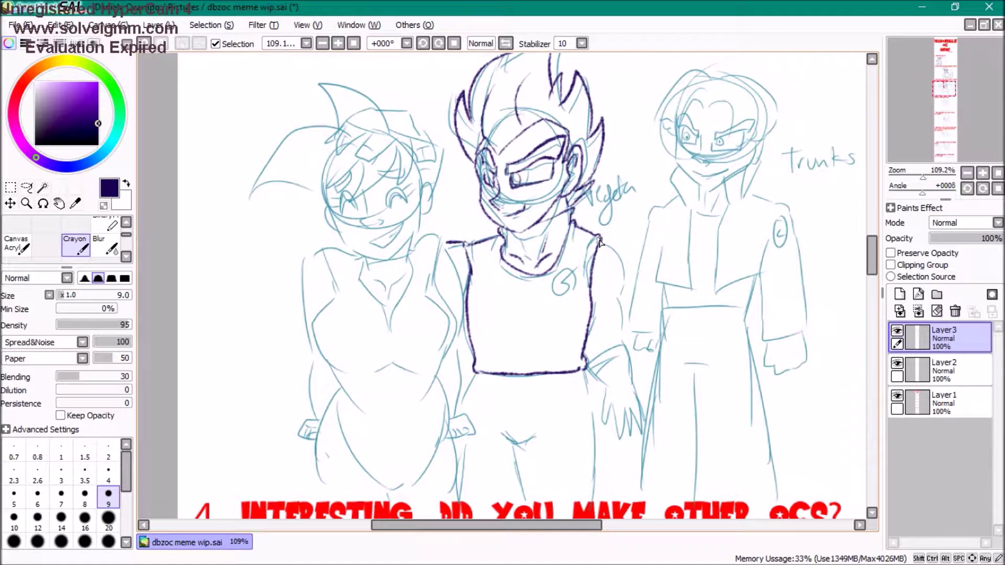
mouse_move(599, 241)
mouse_down()
mouse_move(627, 310)
mouse_move(624, 346)
mouse_up()
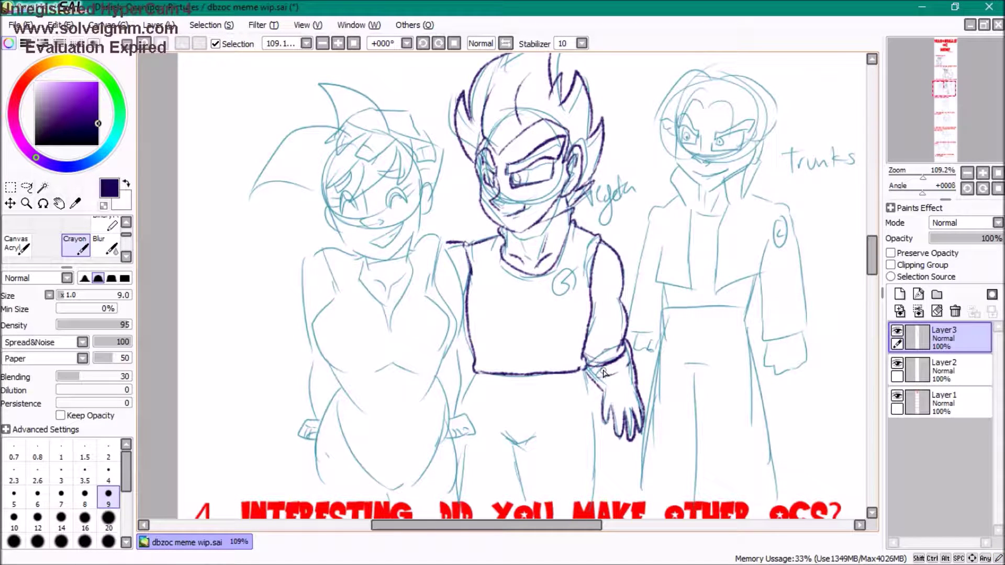
Ink the hand resting on the girl's head in panel 3, then select it and adjust its placement with a transform
mouse_move(426, 142)
mouse_down()
mouse_move(327, 147)
mouse_move(424, 157)
mouse_move(382, 141)
mouse_up()
drag(363, 184, 429, 146)
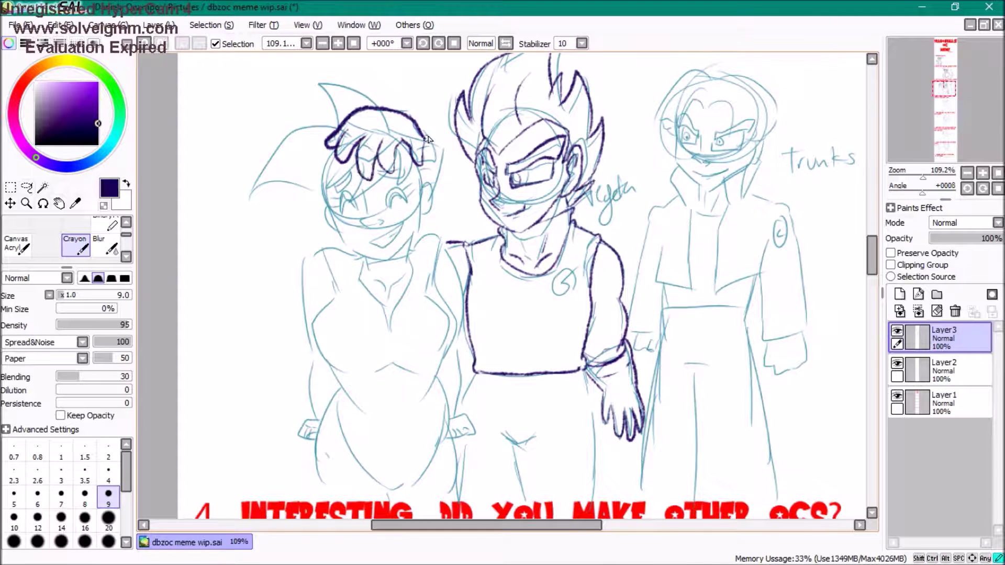
scroll(68, 238, up, 2)
click(82, 255)
drag(335, 121, 413, 168)
key(ctrl+t)
drag(417, 205, 434, 201)
click(26, 380)
Ink the ear, closed eyes, spiky hair, face outline and open smile of the girl beside Vegeta
click(74, 252)
drag(443, 147, 425, 206)
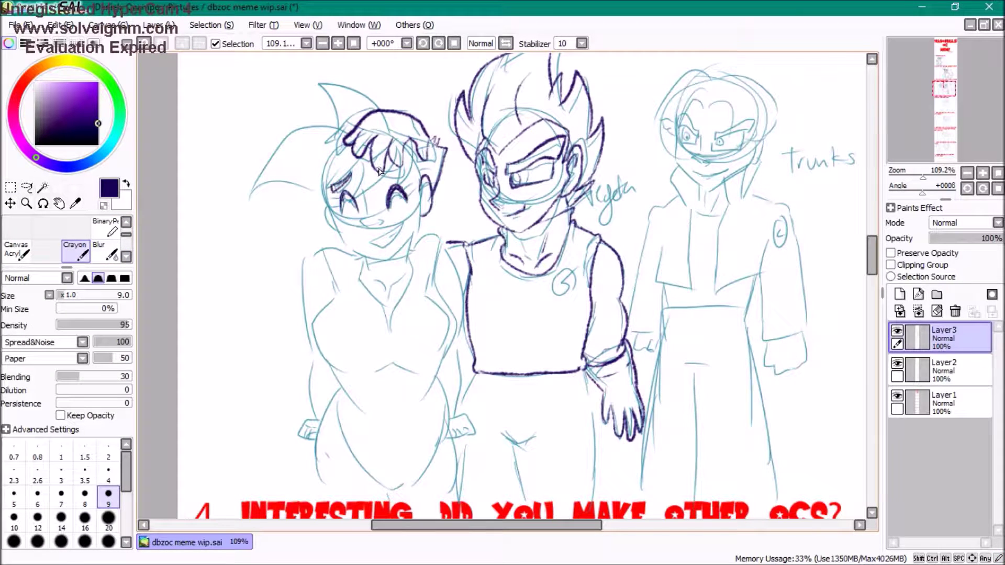
drag(385, 97, 306, 97)
drag(334, 126, 251, 199)
drag(251, 199, 314, 202)
drag(422, 157, 418, 198)
drag(314, 162, 340, 235)
drag(340, 235, 418, 215)
drag(376, 234, 396, 228)
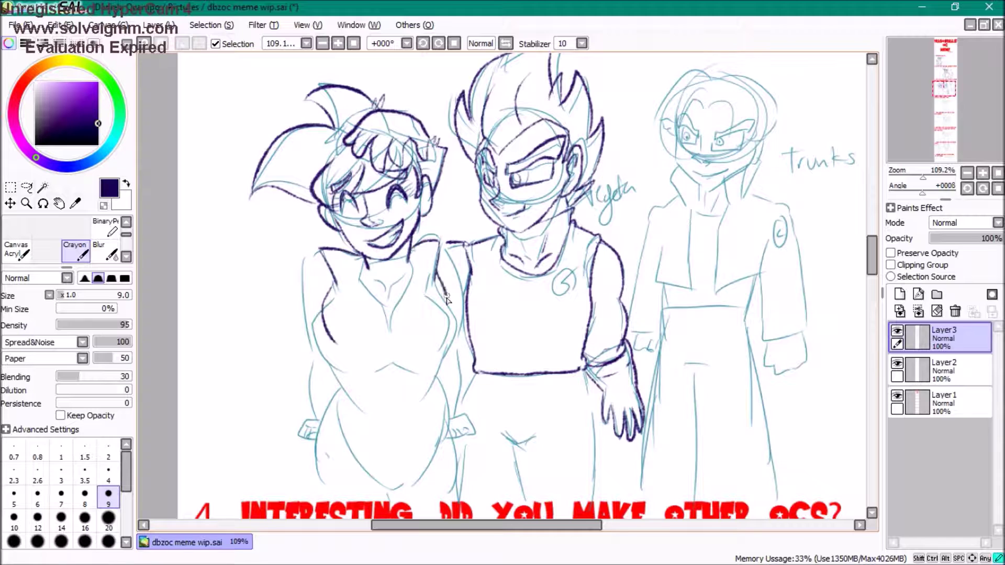
Ink the sides of the girl's torso and her shoulders and arms in panel 3
drag(437, 271, 447, 424)
drag(335, 335, 327, 440)
drag(318, 247, 302, 280)
drag(437, 238, 464, 293)
drag(303, 293, 311, 356)
drag(311, 353, 315, 418)
drag(465, 282, 451, 412)
Ink the girl's hips and thighs, the V-shaped lower edge of her outfit and her neckline
scroll(449, 371, down, 2)
drag(324, 377, 331, 434)
drag(448, 366, 451, 433)
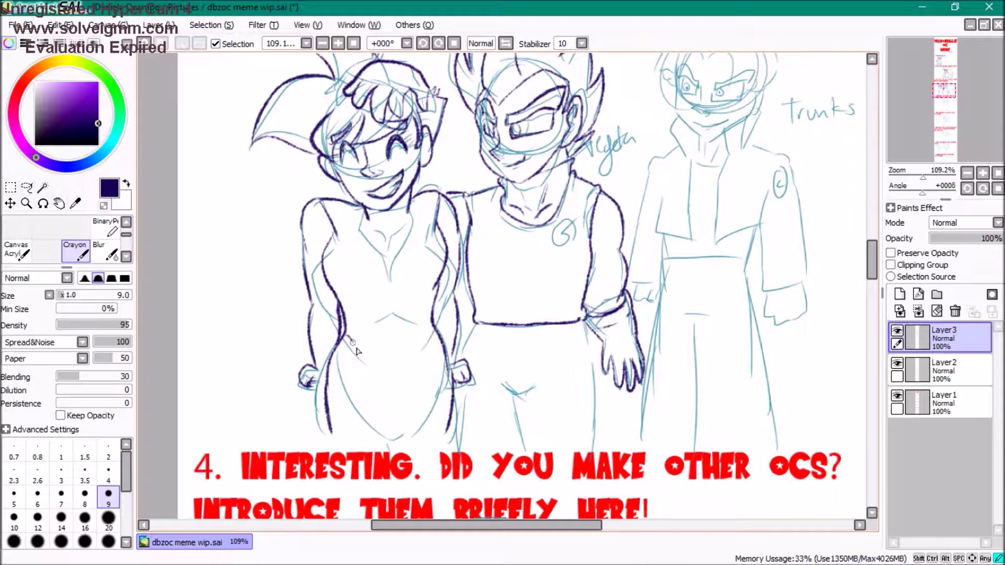
drag(351, 330, 390, 414)
drag(435, 335, 395, 416)
drag(389, 400, 409, 414)
drag(359, 215, 387, 258)
Erase the bottom edge of Vegeta's top and ink the outer lines of his trouser legs
key(e)
drag(581, 320, 477, 321)
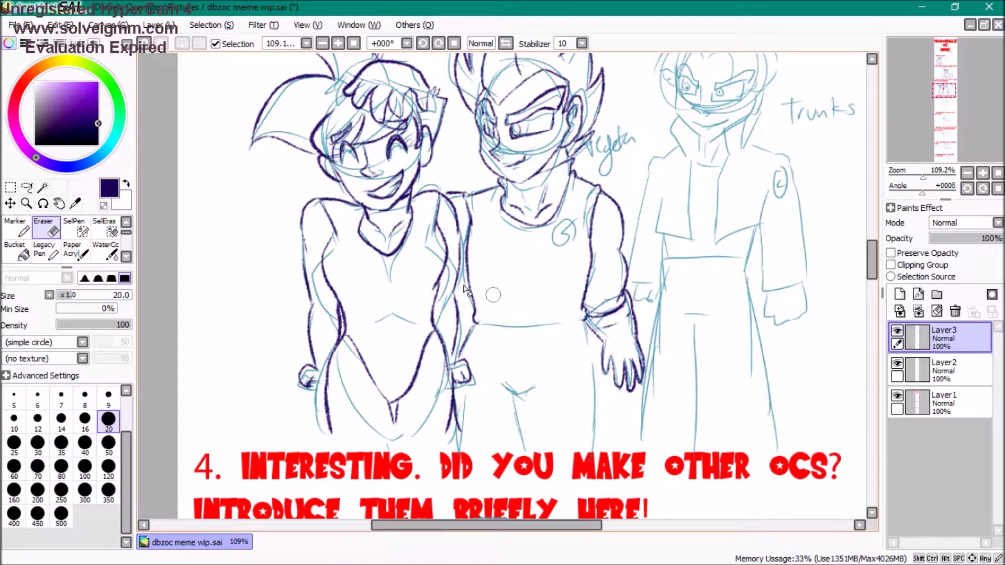
key(e)
drag(588, 335, 591, 391)
key(e)
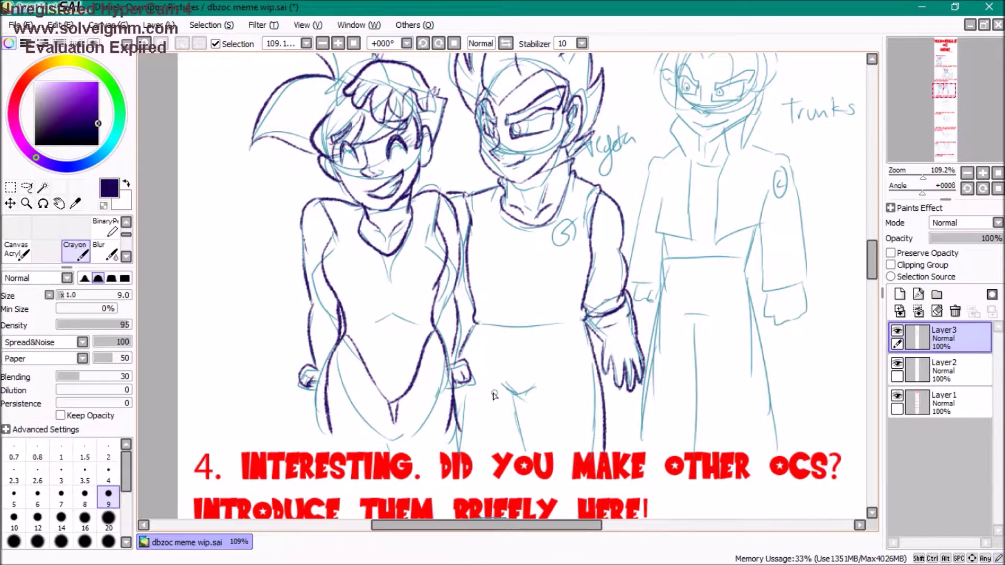
key(e)
key(e)
drag(468, 327, 460, 437)
key(e)
key(e)
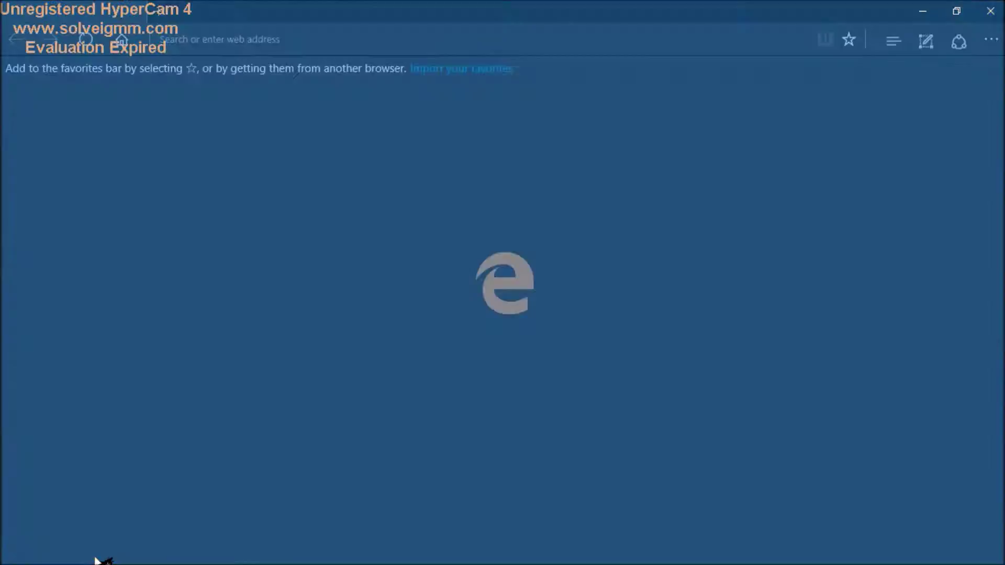
Switch to the Edge browser, search Google Images for "vegeta" and examine the pictures as outfit reference
text(vegeta)
key(Return)
click(172, 153)
scroll(420, 430, down, 8)
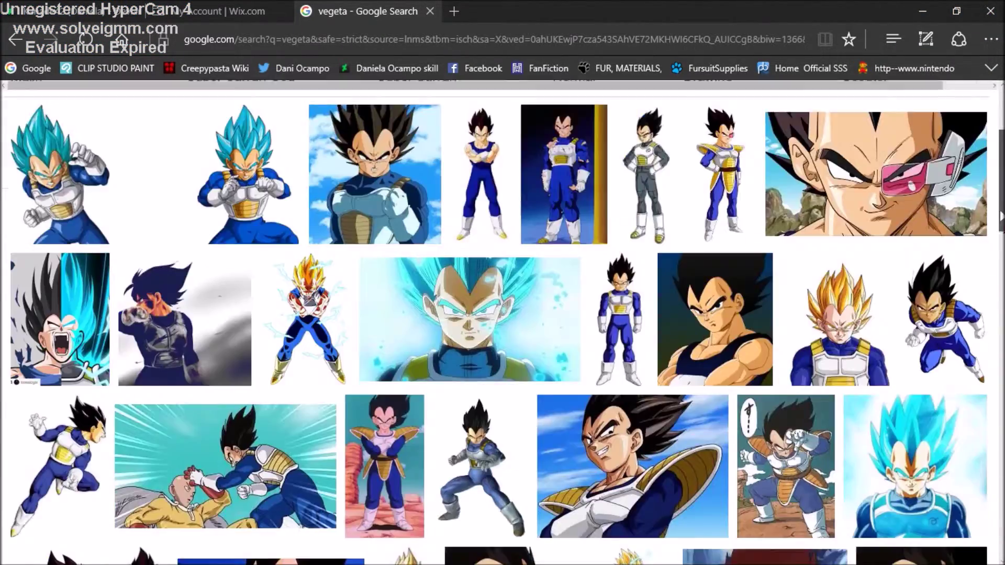
click(420, 430)
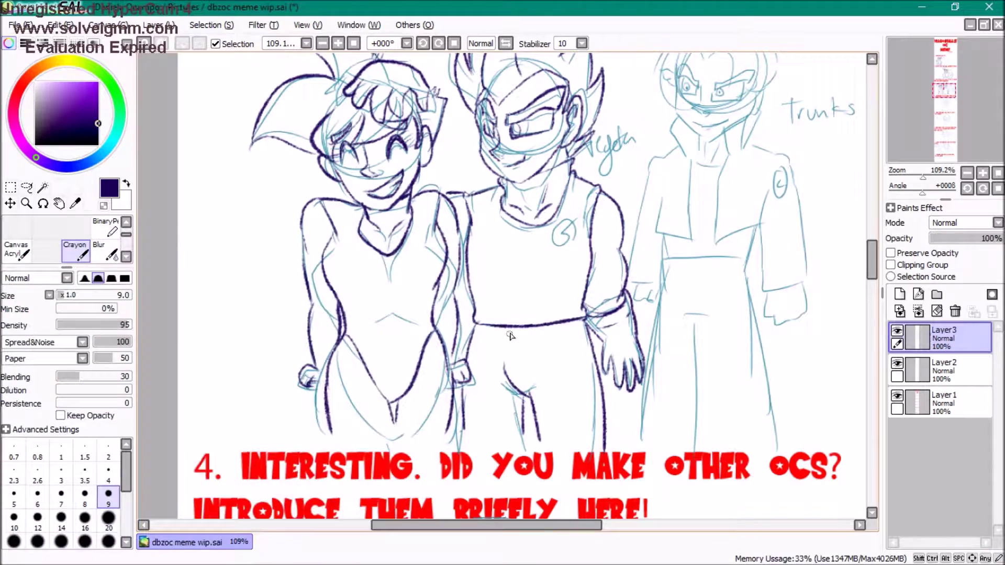
Draw the armour seams across Vegeta's hips and thighs, undoing the last three strokes
drag(510, 335, 601, 435)
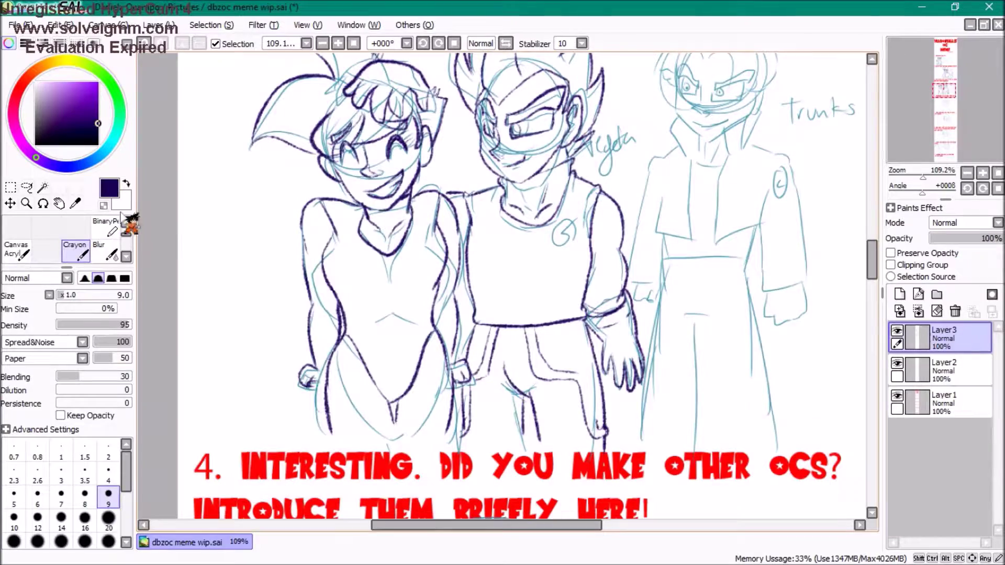
key(ctrl+z)
key(ctrl+z)
key(ctrl+z)
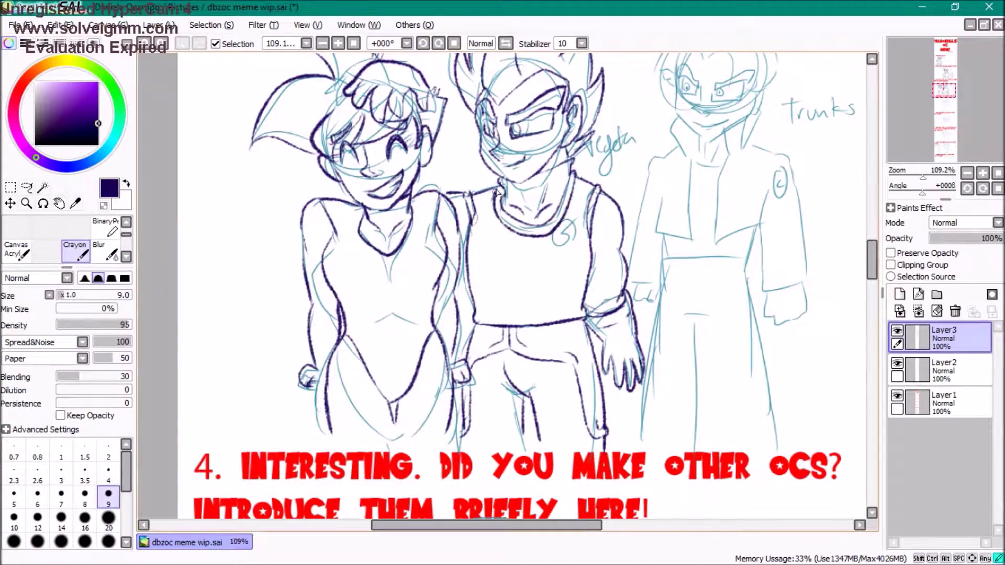
key(super)
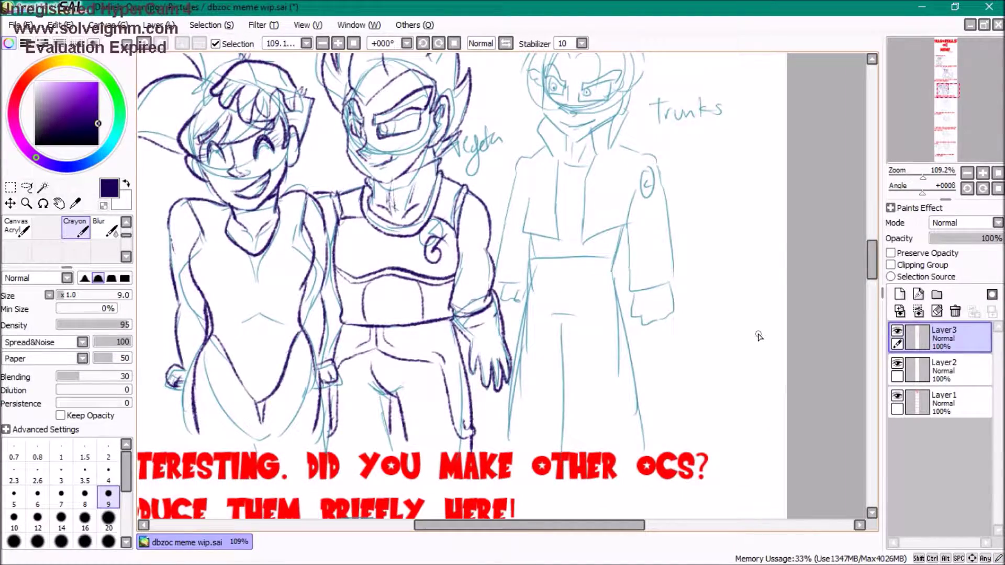
Ink Trunks's eyes, eyebrows and nose in panel 3
scroll(758, 336, up, 2)
drag(552, 157, 649, 188)
mouse_move(576, 177)
mouse_down()
mouse_move(626, 180)
mouse_move(600, 157)
mouse_up()
drag(557, 137, 581, 152)
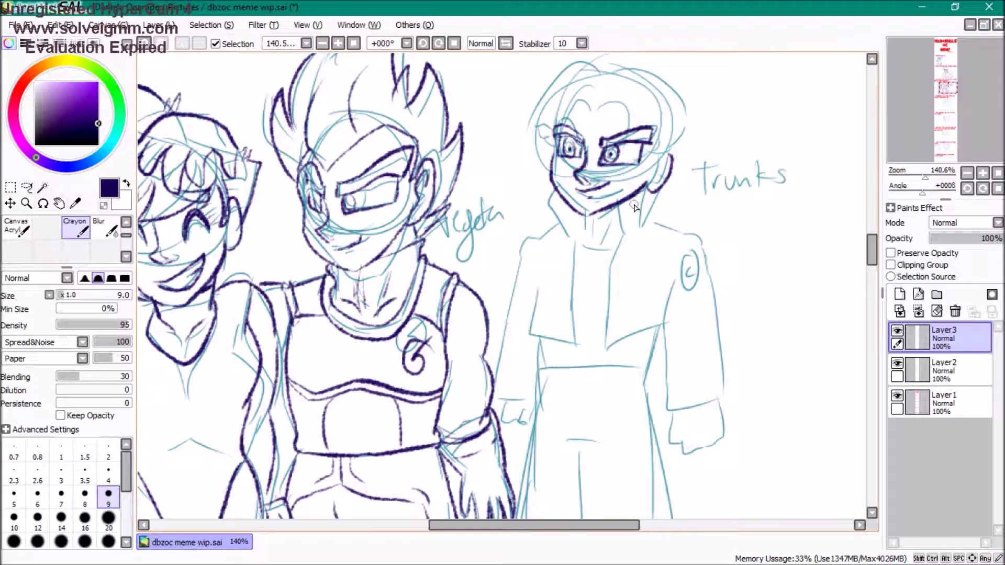
Ink Trunks's neck, raised jacket collar and the front edges of his open jacket
drag(625, 194, 619, 232)
drag(651, 180, 643, 222)
scroll(128, 236, up, 1)
mouse_move(541, 199)
mouse_down()
mouse_move(568, 240)
mouse_move(568, 351)
mouse_up()
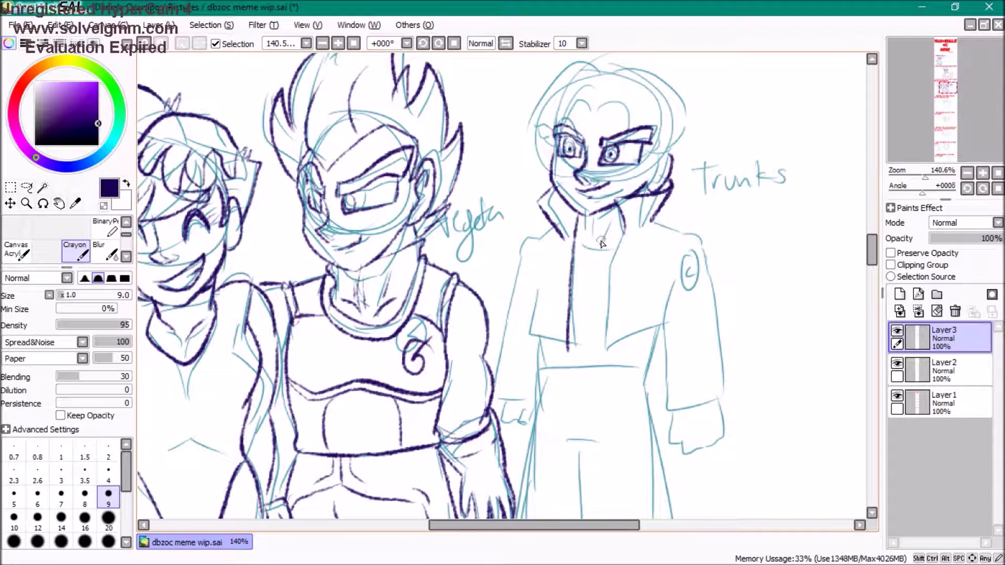
drag(624, 227, 602, 352)
Ink Trunks's waistband and the outer and inner lines of his trouser legs
scroll(669, 325, down, 2)
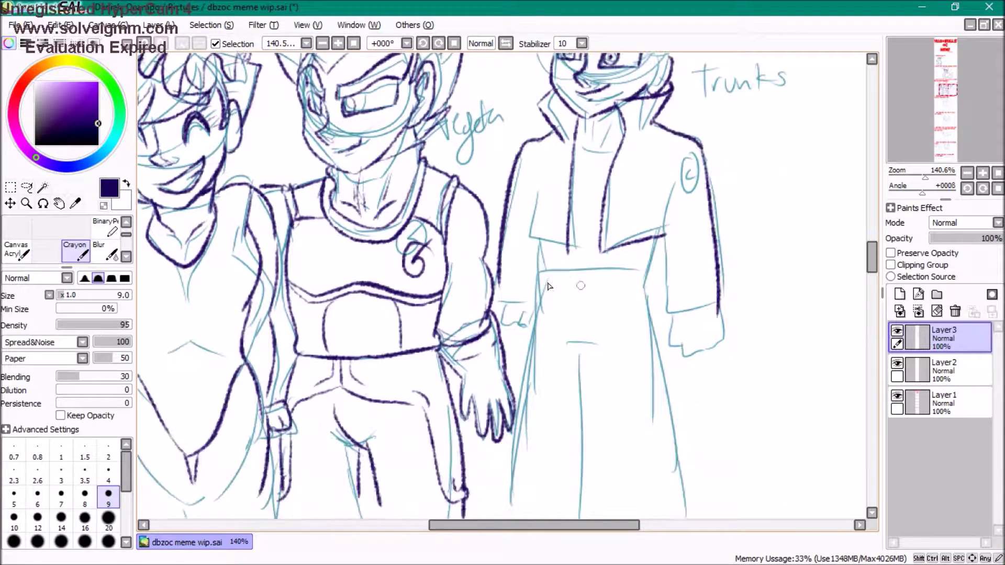
scroll(668, 325, down, 2)
drag(538, 210, 651, 201)
drag(544, 233, 502, 419)
drag(643, 210, 690, 408)
mouse_move(566, 262)
mouse_down()
mouse_move(589, 280)
mouse_move(607, 418)
mouse_up()
Ink the inner sleeve line along the side of Trunks's jacket
scroll(602, 293, up, 2)
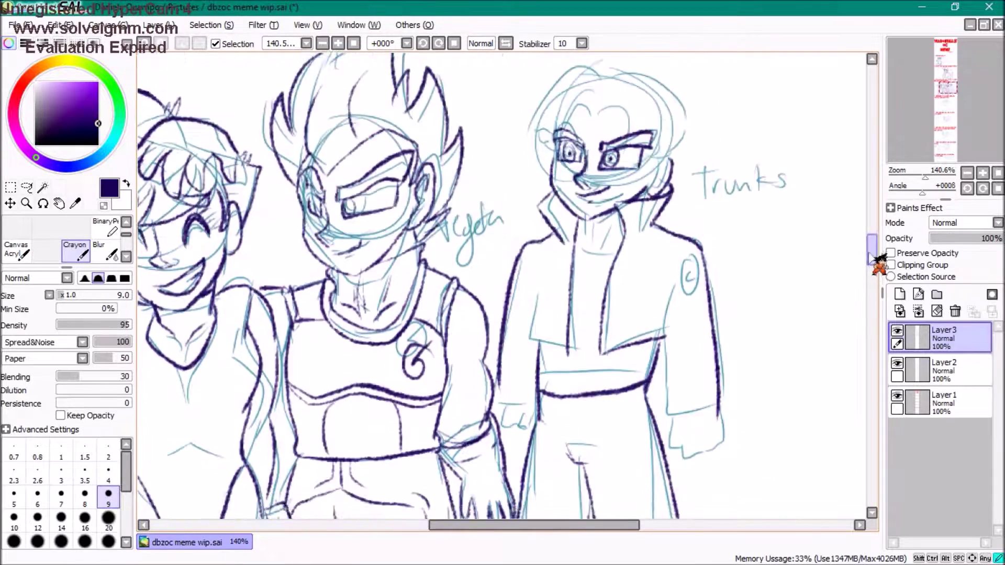
scroll(602, 293, down, 1)
drag(671, 176, 661, 338)
Ink the outline of Trunks's hair around his head
scroll(695, 320, up, 3)
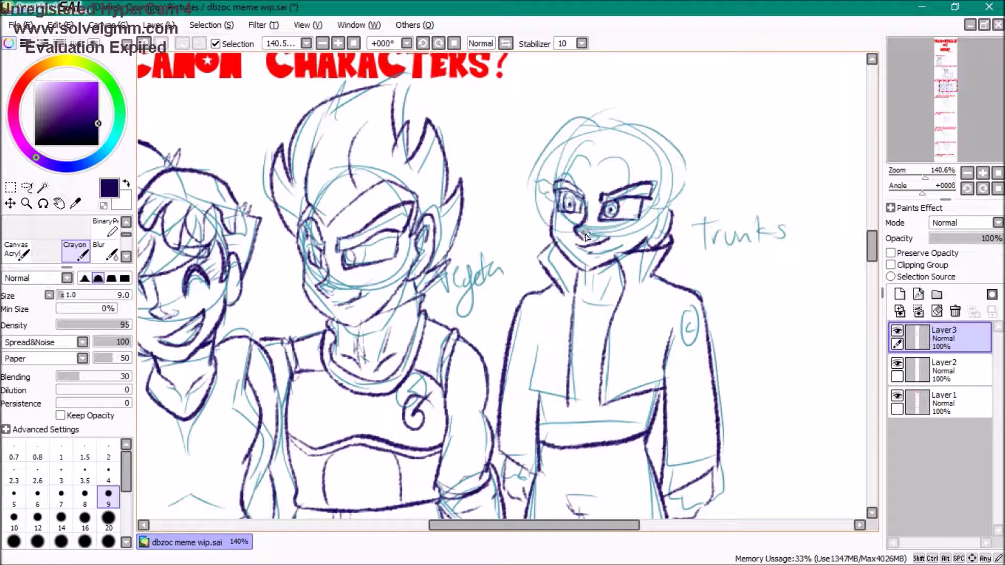
mouse_move(601, 121)
mouse_down()
mouse_move(524, 199)
mouse_move(683, 205)
mouse_up()
drag(654, 209, 668, 164)
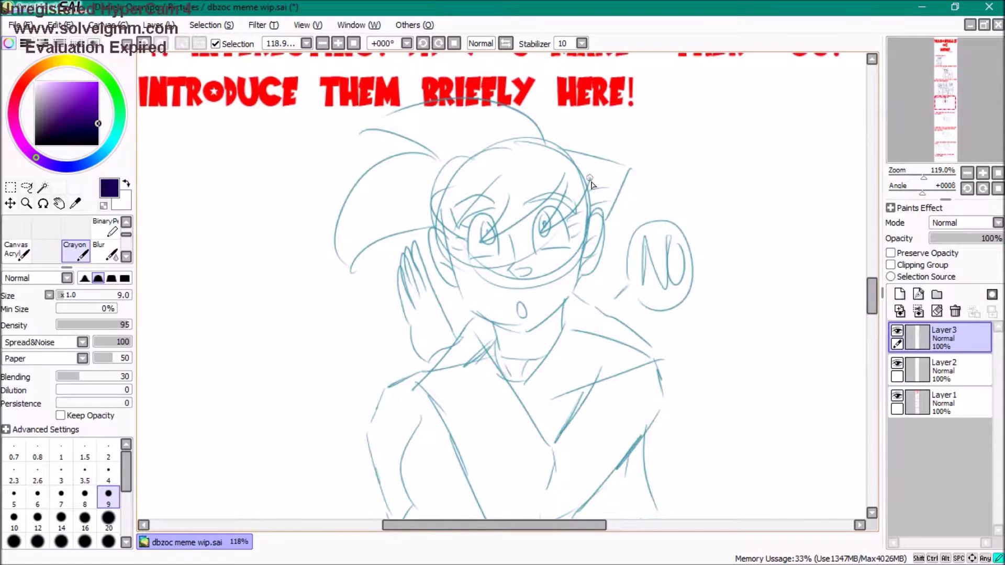
Ink the nose, face outline, ear, fringe and spiky hair of the character saying "NO" in panel 4
drag(510, 236, 526, 272)
drag(449, 252, 585, 244)
drag(589, 209, 593, 275)
mouse_move(529, 209)
mouse_down()
mouse_move(573, 253)
mouse_move(573, 188)
mouse_up()
drag(581, 150, 621, 214)
drag(555, 91, 324, 261)
drag(426, 228, 326, 269)
Ink the pupils in both eyes of the panel 4 character
scroll(366, 252, down, 2)
drag(549, 192, 542, 212)
drag(484, 201, 490, 212)
Ink the neck and the short jacket's sides and bottom hem on the panel 4 character
scroll(874, 306, down, 3)
mouse_move(568, 205)
mouse_down()
mouse_move(527, 278)
mouse_move(523, 309)
mouse_up()
drag(644, 330, 538, 446)
drag(667, 403, 631, 426)
drag(423, 309, 482, 426)
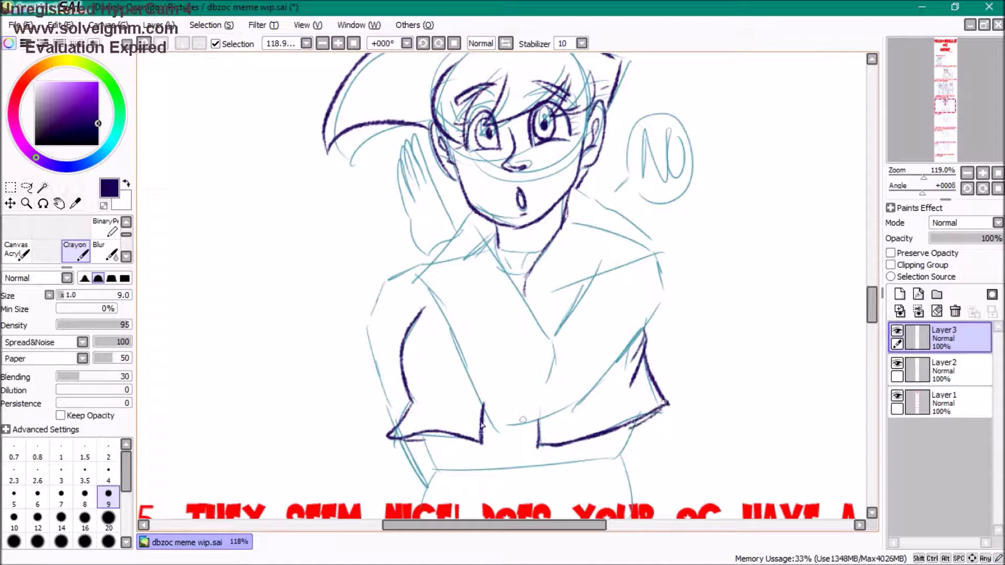
Ink the waistline, shoulder and V-shaped collar folds of the panel 4 character, plus the forearm crossing the chest
drag(436, 468, 622, 445)
mouse_move(575, 188)
mouse_down()
mouse_move(664, 301)
mouse_move(555, 366)
mouse_up()
drag(473, 212, 548, 337)
drag(445, 243, 494, 424)
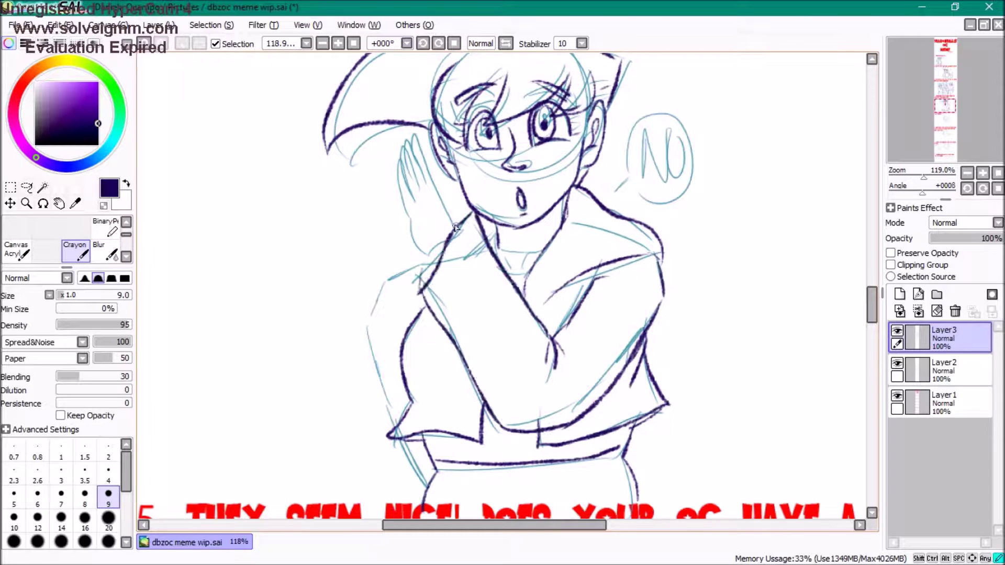
Ink the hand raised beside the face and the remaining sleeve lines of the panel 4 character
drag(400, 130, 440, 233)
drag(397, 149, 445, 217)
mouse_move(423, 257)
mouse_down()
mouse_move(403, 413)
mouse_move(434, 476)
mouse_up()
drag(641, 280, 622, 303)
Ink the face outline, facial features, ear, bangs and spiky hair of the panel 5 character
scroll(507, 264, down, 10)
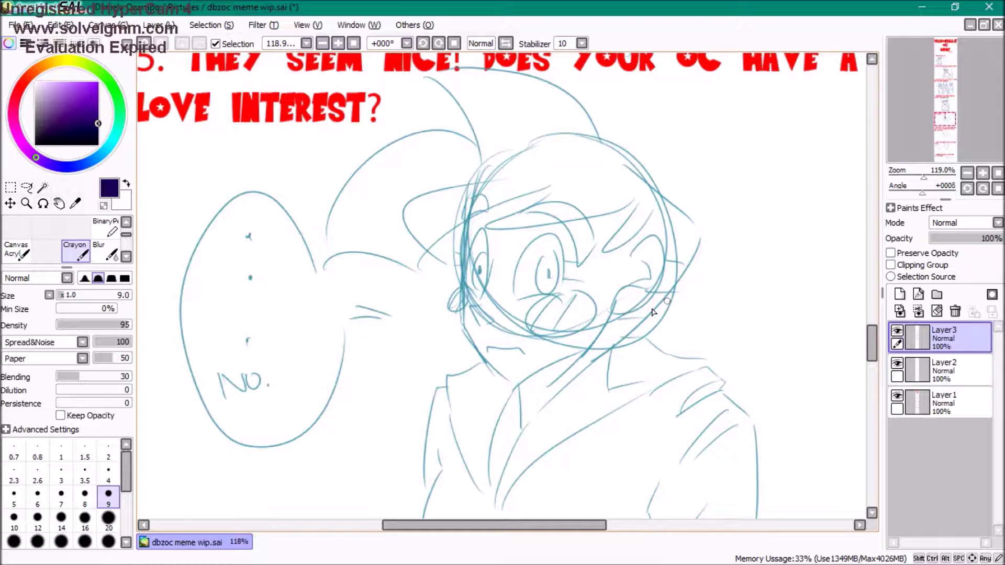
mouse_move(653, 313)
mouse_down()
mouse_move(545, 179)
mouse_move(487, 366)
mouse_move(654, 282)
mouse_move(530, 294)
mouse_move(592, 231)
mouse_move(469, 255)
mouse_up()
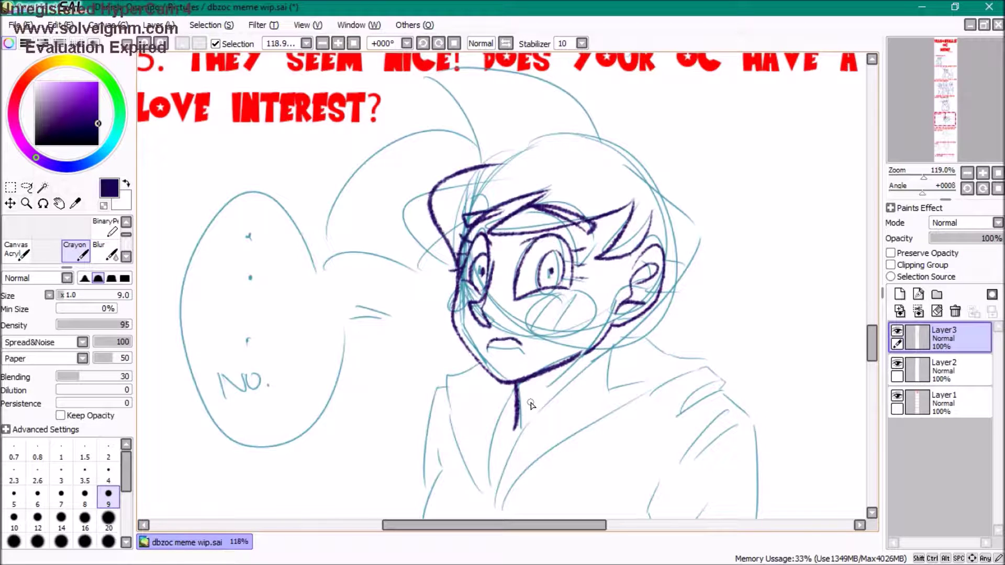
drag(633, 147, 695, 314)
drag(549, 57, 633, 157)
drag(335, 188, 456, 288)
Ink the neck, shoulders, arms and scooped top neckline of the panel 5 character
drag(866, 342, 866, 351)
drag(611, 297, 613, 248)
drag(615, 296, 714, 452)
drag(516, 308, 431, 452)
drag(486, 373, 461, 471)
drag(632, 295, 622, 455)
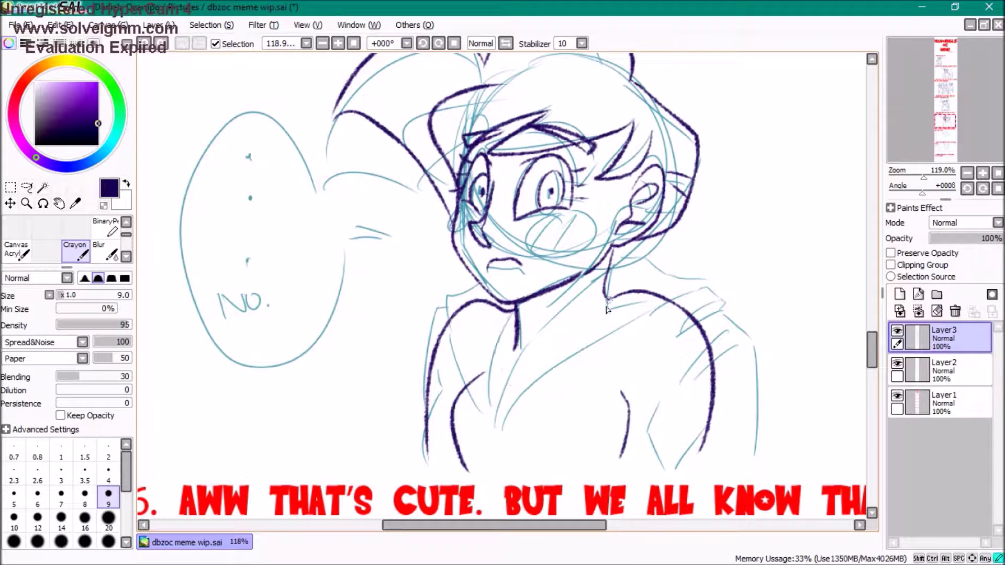
drag(610, 301, 502, 361)
drag(487, 326, 586, 366)
Ink the nose, bangs, spiked side hair and jawline of the panel 6 character
drag(871, 348, 871, 393)
mouse_move(493, 212)
mouse_down()
mouse_move(487, 248)
mouse_move(516, 268)
mouse_up()
mouse_move(588, 157)
mouse_down()
mouse_move(565, 225)
mouse_move(410, 251)
mouse_up()
drag(395, 60, 317, 235)
drag(434, 246, 581, 314)
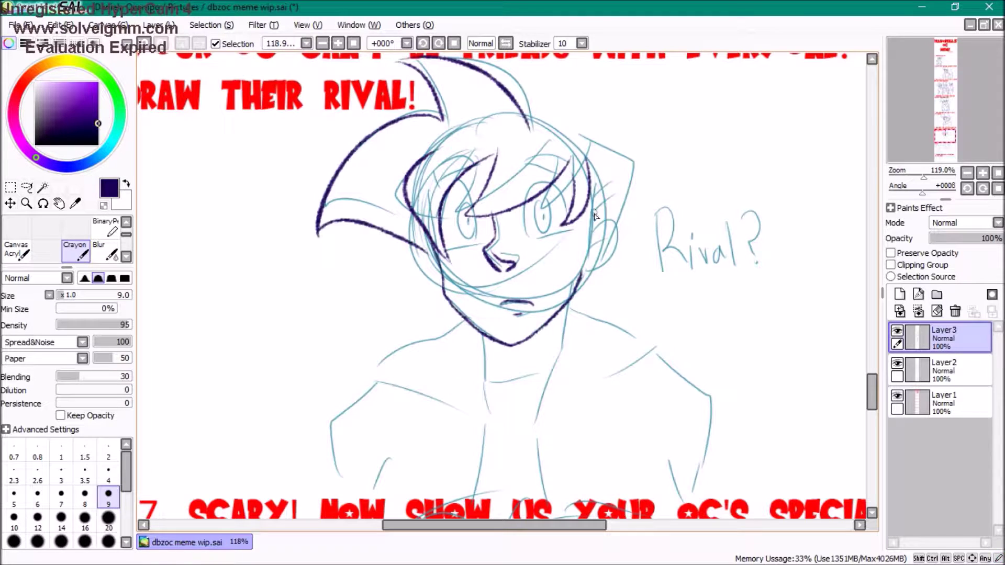
Ink the ear, eyes, eyebrows and back hair spike of the panel 6 character
drag(607, 191, 593, 256)
drag(567, 228, 531, 242)
drag(460, 191, 473, 246)
drag(528, 233, 554, 196)
mouse_move(432, 180)
mouse_down()
mouse_move(479, 154)
mouse_move(573, 178)
mouse_up()
drag(528, 117, 636, 136)
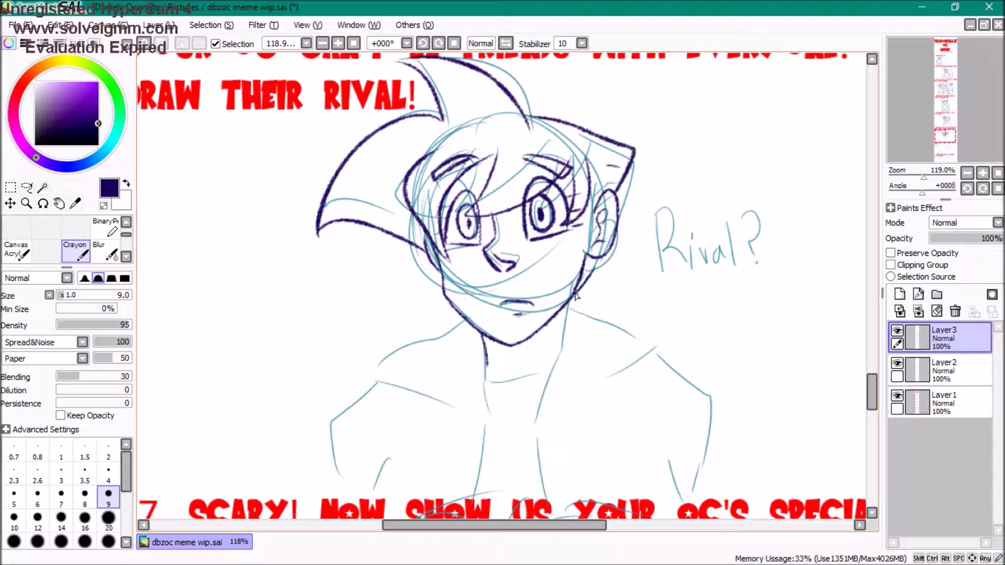
Ink the neck, collarbones, shoulders and tank top of the panel 6 character
drag(586, 248, 592, 280)
scroll(435, 355, down, 1)
drag(481, 330, 437, 353)
drag(568, 308, 706, 455)
drag(439, 351, 348, 460)
drag(442, 378, 502, 371)
drag(576, 313, 455, 445)
drag(426, 364, 400, 477)
drag(612, 361, 630, 477)
key(ctrl+z)
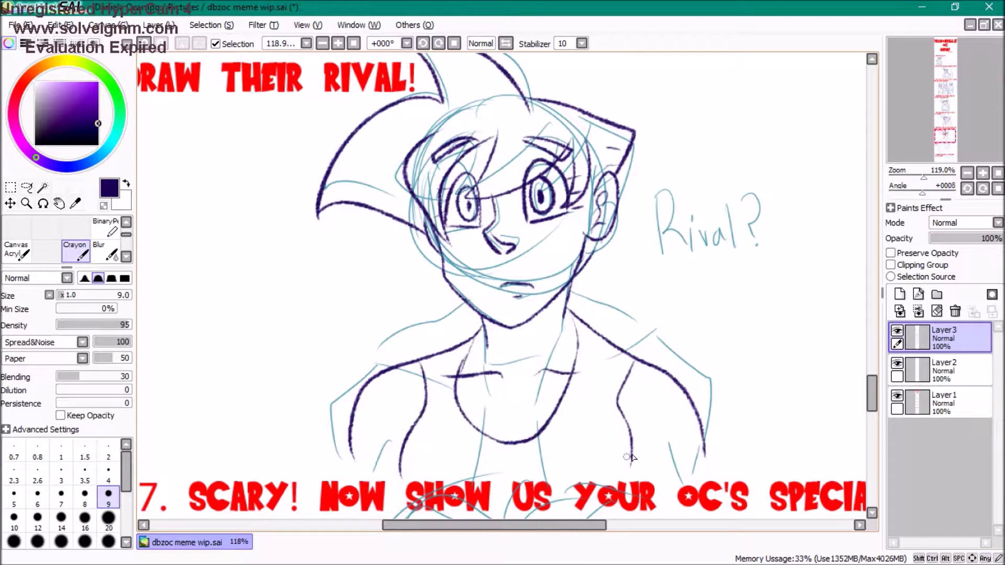
Ink the face outline, open shouting mouth, nose, angry eyes and eyebrows of the panel 7 character
scroll(716, 277, down, 5)
drag(704, 244, 798, 301)
key(ctrl+z)
mouse_move(481, 146)
mouse_down()
mouse_move(513, 328)
mouse_move(612, 268)
mouse_up()
mouse_move(511, 173)
mouse_down()
mouse_move(496, 225)
mouse_move(555, 291)
mouse_move(596, 178)
mouse_up()
drag(556, 186, 561, 202)
drag(592, 182, 607, 197)
drag(487, 169, 504, 190)
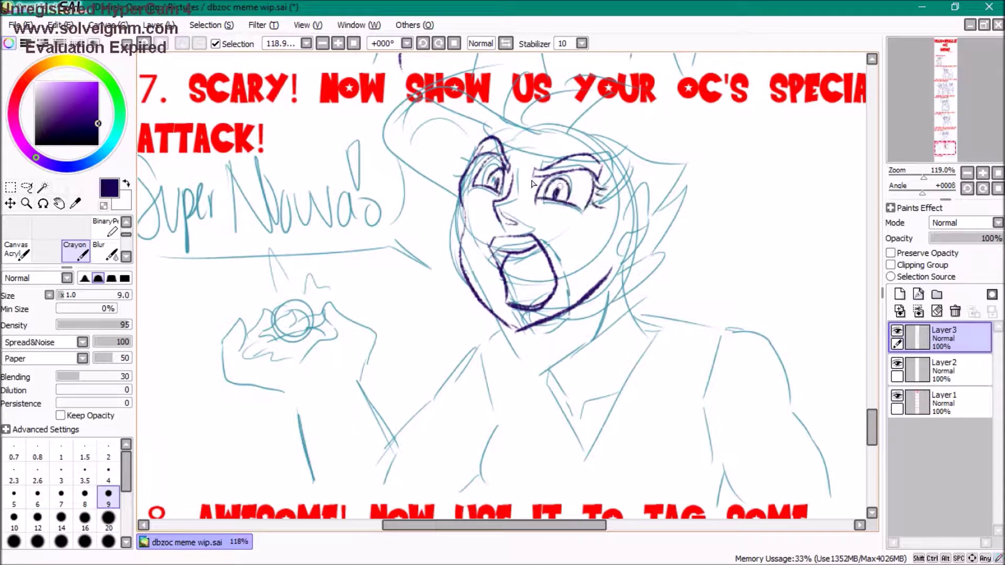
Ink the ear and the swept, spiky hair of the panel 7 character
key(ctrl+z)
drag(635, 202, 618, 267)
drag(624, 247, 641, 233)
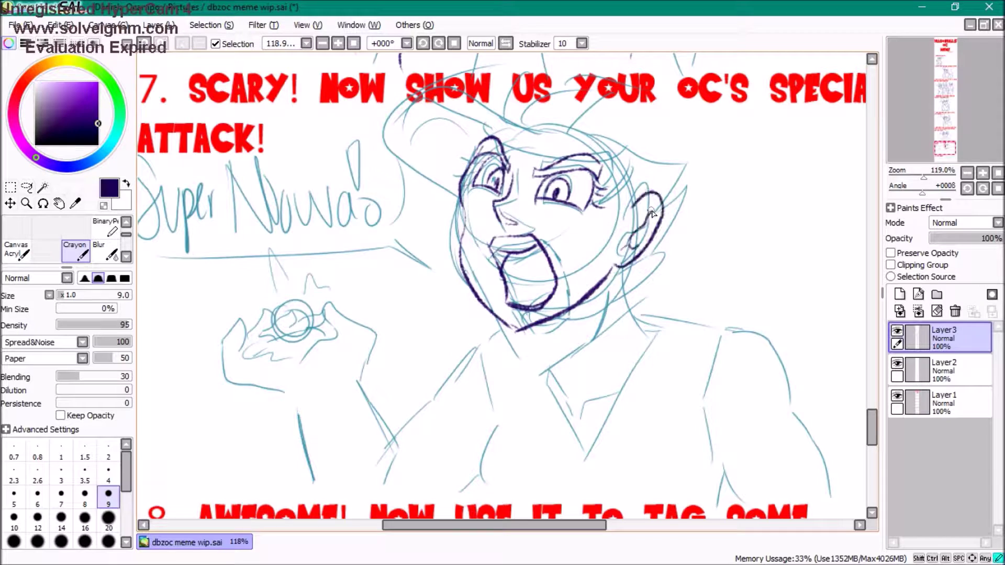
mouse_move(645, 172)
mouse_down()
mouse_move(510, 99)
mouse_move(440, 154)
mouse_up()
drag(698, 126, 599, 273)
drag(641, 107, 408, 248)
Ink the neck, V-neck top, arms and raised cupped hand of the panel 7 character
scroll(871, 425, up, 1)
scroll(873, 423, down, 3)
drag(539, 285, 580, 382)
mouse_move(583, 390)
mouse_down()
mouse_move(704, 264)
mouse_move(712, 403)
mouse_up()
drag(515, 259, 494, 450)
drag(712, 267, 827, 427)
drag(484, 277, 405, 382)
drag(295, 348, 337, 437)
mouse_move(401, 374)
mouse_down()
mouse_move(363, 322)
mouse_move(317, 311)
mouse_up()
drag(300, 354, 290, 269)
drag(314, 261, 321, 265)
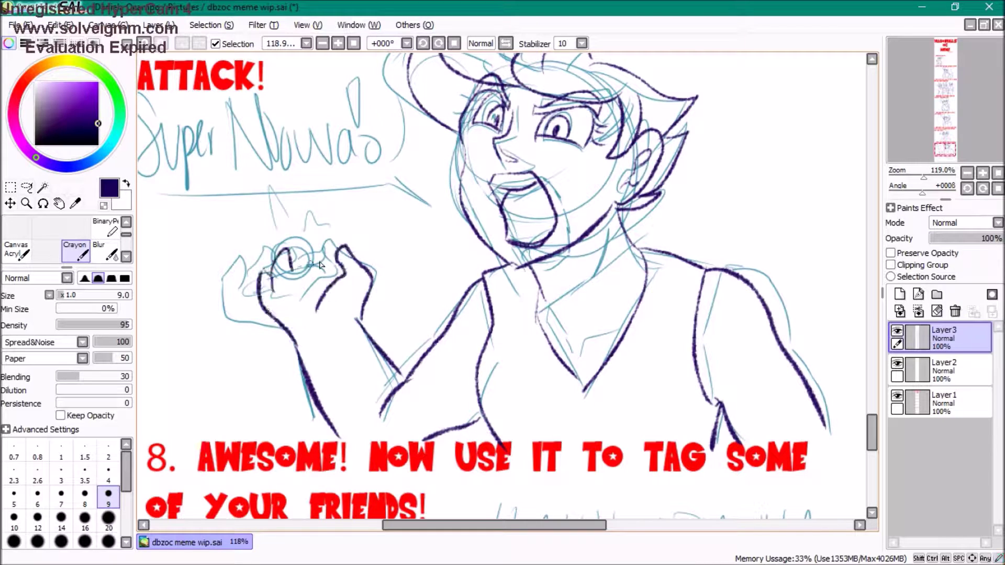
Ink the handwritten exclamation and the tagged friend's username under the panel 8 heading
scroll(600, 297, down, 8)
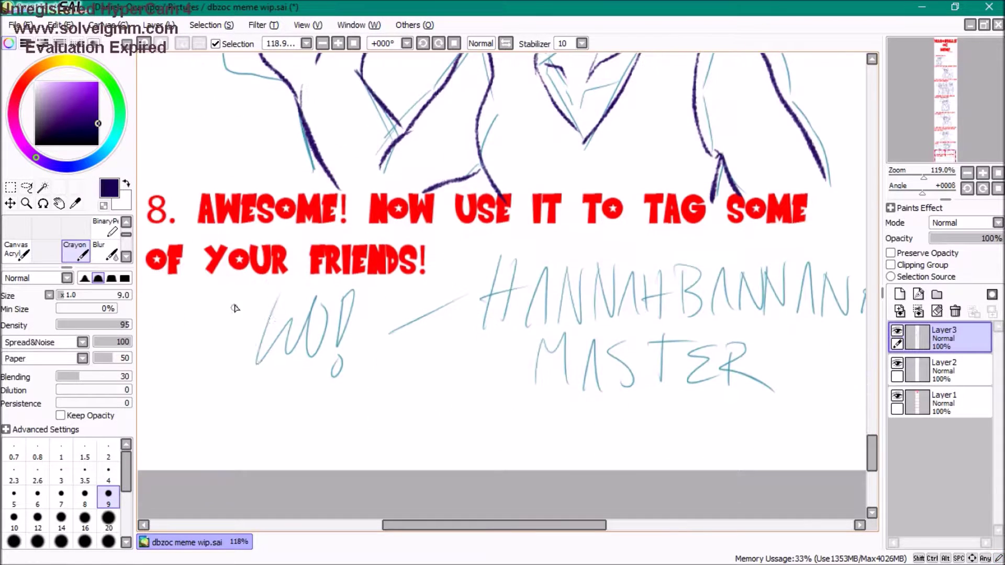
scroll(471, 293, right, 3)
drag(157, 293, 259, 366)
drag(400, 272, 463, 324)
drag(503, 267, 583, 322)
drag(617, 267, 670, 318)
mouse_move(675, 272)
mouse_down()
mouse_move(703, 314)
mouse_move(756, 266)
mouse_up()
drag(455, 388, 489, 334)
mouse_move(500, 389)
mouse_down()
mouse_move(520, 335)
mouse_move(596, 384)
mouse_up()
drag(607, 340, 651, 382)
drag(330, 293, 368, 351)
drag(699, 374, 732, 444)
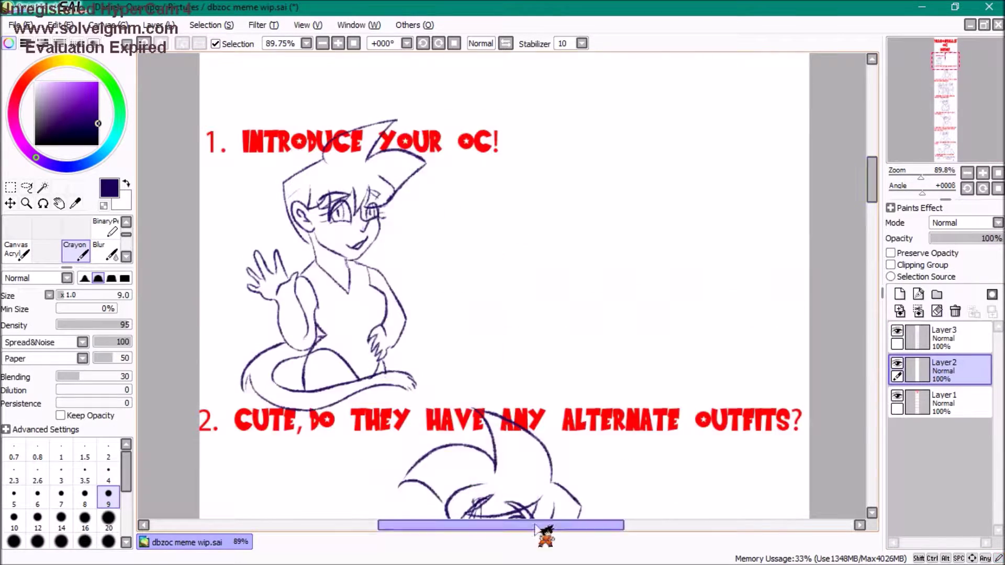
Hand-letter "Hi! I'm Cauli" beside the panel 1 character on Layer3
drag(512, 202, 586, 194)
key(ctrl+z)
click(943, 337)
drag(523, 188, 554, 230)
drag(550, 246, 641, 256)
mouse_move(576, 220)
mouse_down()
mouse_move(528, 203)
mouse_move(541, 235)
mouse_up()
drag(571, 178, 573, 225)
drag(555, 270, 581, 290)
Hand-letter "yep" with a heart in panel 2 and the dots with "NO." in panel 5
drag(599, 244, 651, 291)
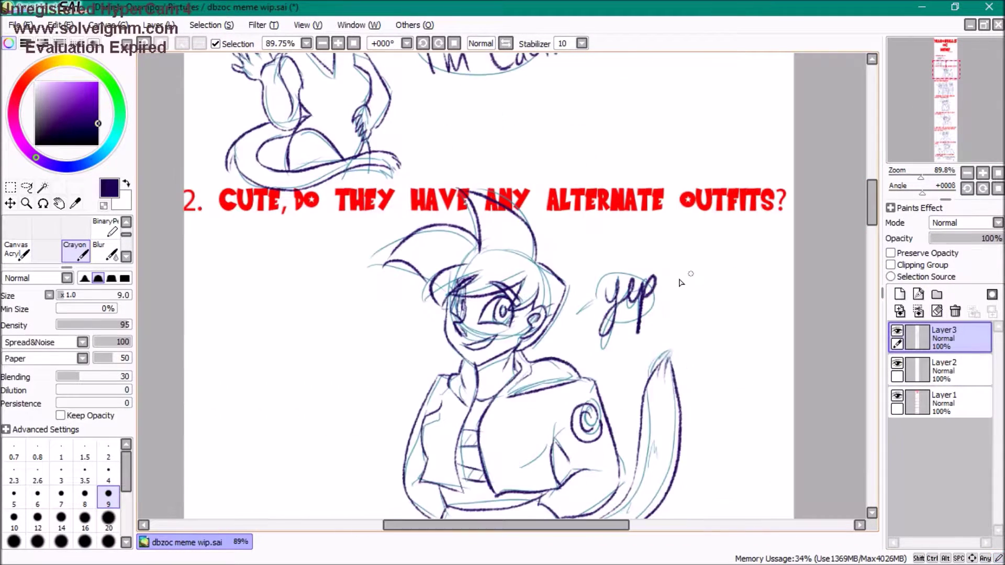
drag(662, 267, 675, 298)
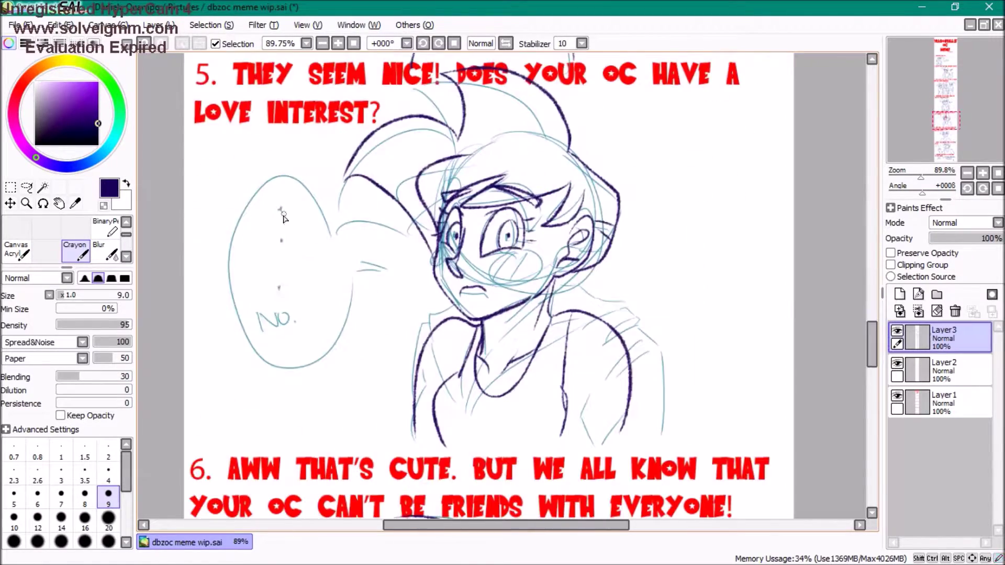
drag(262, 346, 290, 304)
drag(277, 330, 311, 345)
Hand-letter "Rival, no" in panel 6 and "Super Nova!" in panel 7
drag(625, 217, 647, 224)
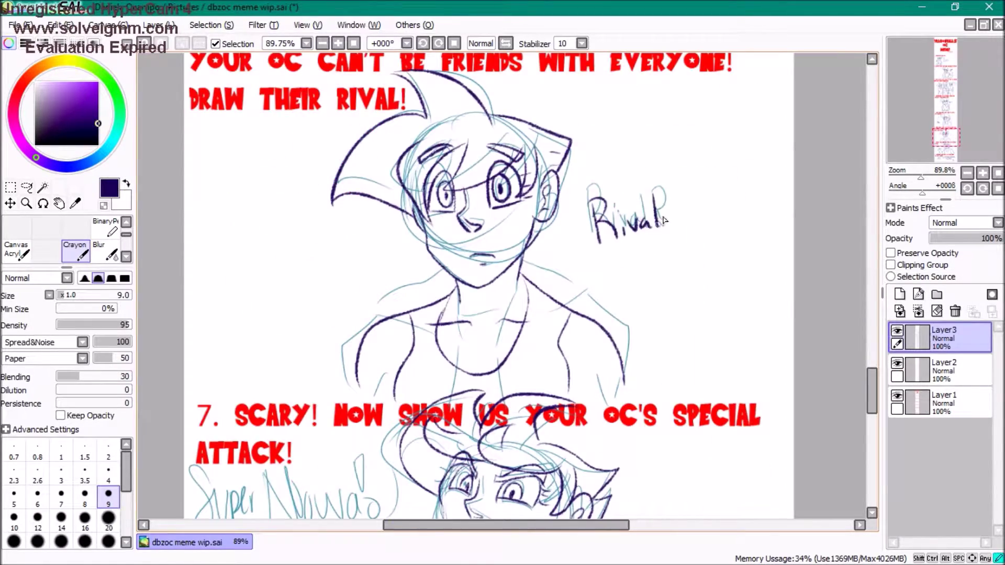
drag(617, 254, 656, 280)
scroll(502, 282, down, 5)
drag(199, 173, 272, 232)
drag(314, 189, 374, 157)
Fill the panel 1 character's hair with dark brown on Layer2 using the Pencil at size 50
scroll(502, 283, up, 3)
click(943, 370)
scroll(223, 180, up, 15)
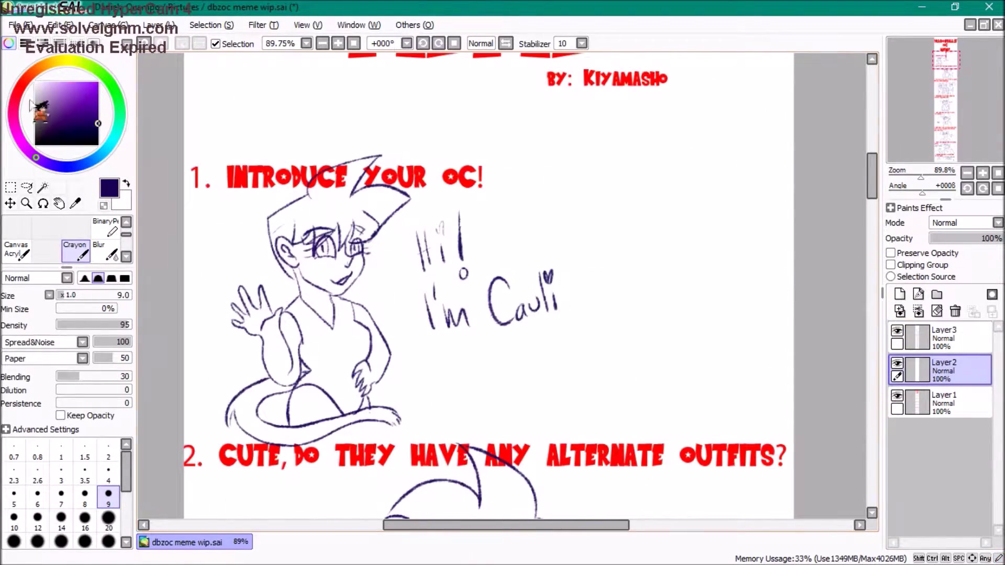
click(70, 117)
click(15, 228)
drag(272, 210, 309, 272)
drag(314, 215, 361, 246)
mouse_move(293, 189)
mouse_down()
mouse_move(343, 183)
mouse_move(356, 209)
mouse_up()
drag(282, 220, 346, 188)
mouse_move(356, 209)
mouse_down()
mouse_move(406, 198)
mouse_move(366, 210)
mouse_up()
Fill the panel 2 character's hair and tail with the same dark brown
scroll(523, 283, down, 6)
mouse_move(434, 219)
mouse_down()
mouse_move(512, 209)
mouse_move(554, 251)
mouse_up()
mouse_move(554, 215)
mouse_down()
mouse_move(467, 225)
mouse_move(413, 189)
mouse_move(471, 215)
mouse_up()
drag(502, 146, 533, 210)
scroll(733, 348, down, 3)
drag(581, 327, 670, 168)
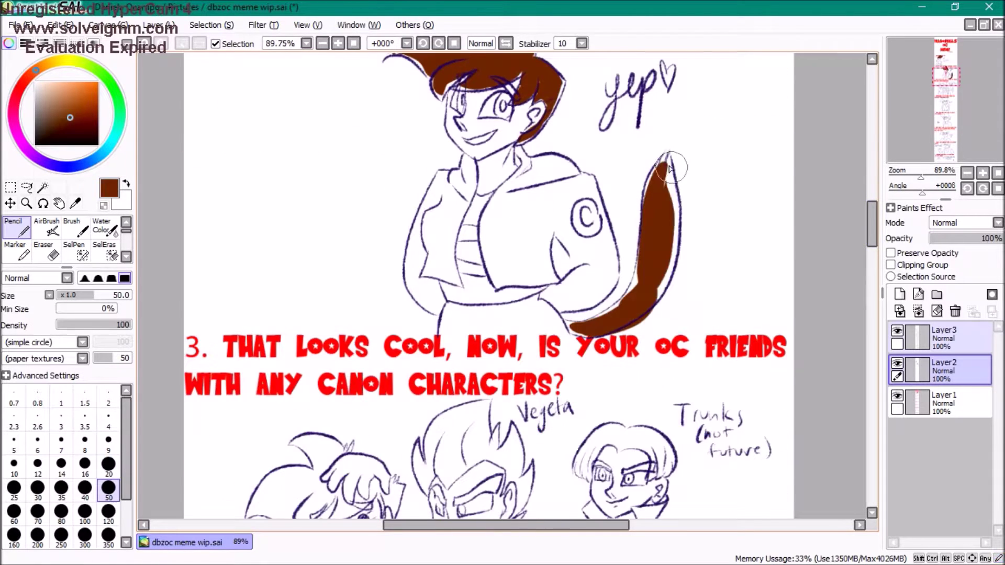
Fill the panel 1 character's tail and the panel 3 OC's hair with dark brown
scroll(670, 167, up, 5)
drag(392, 293, 252, 272)
scroll(366, 261, down, 8)
mouse_move(397, 246)
mouse_down()
mouse_move(367, 272)
mouse_move(309, 288)
mouse_move(251, 272)
mouse_up()
drag(298, 235, 361, 201)
Fill the hair of the panel 4 and panel 5 characters with dark brown
scroll(366, 220, down, 8)
drag(337, 261, 450, 214)
mouse_move(476, 207)
mouse_down()
mouse_move(415, 177)
mouse_move(528, 219)
mouse_move(555, 209)
mouse_move(460, 220)
mouse_move(431, 163)
mouse_move(376, 240)
mouse_move(397, 251)
mouse_up()
scroll(398, 251, down, 8)
drag(408, 178, 346, 199)
drag(397, 262, 439, 210)
mouse_move(444, 230)
mouse_down()
mouse_move(590, 200)
mouse_move(455, 105)
mouse_move(523, 156)
mouse_move(367, 180)
mouse_move(408, 167)
mouse_up()
Fill the panel 6 character's bangs and hair spikes with dark brown
scroll(460, 262, down, 8)
drag(444, 272, 478, 265)
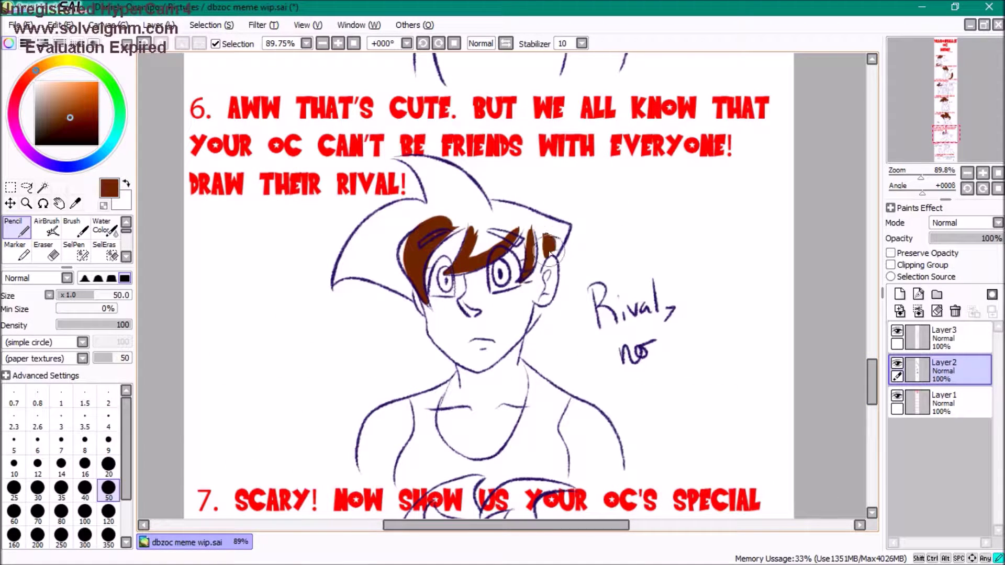
mouse_move(462, 203)
mouse_down()
mouse_move(366, 251)
mouse_move(398, 236)
mouse_up()
Fill the panel 7 character's hair with a muted golden yellow
scroll(471, 287, down, 5)
click(61, 89)
drag(450, 194, 436, 256)
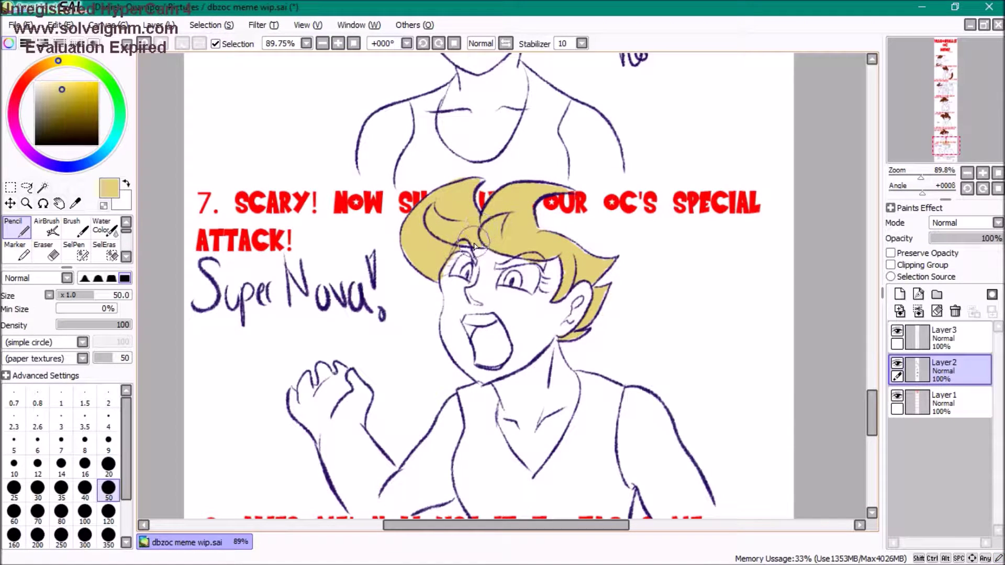
Paint salmon-pink blush on both cheeks of the panel 5 character and soften it with the Water Color brush
scroll(604, 272, up, 10)
scroll(471, 288, down, 3)
click(27, 78)
click(60, 86)
drag(497, 320, 526, 322)
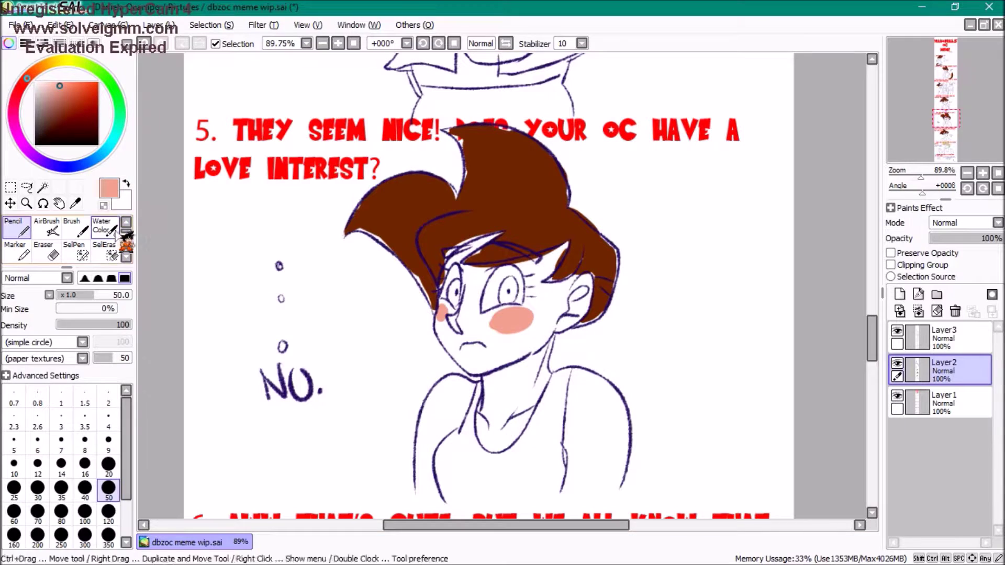
click(105, 226)
Fill the panel 1 character's V-neck outfit with pinkish red using the Pencil
scroll(523, 288, up, 15)
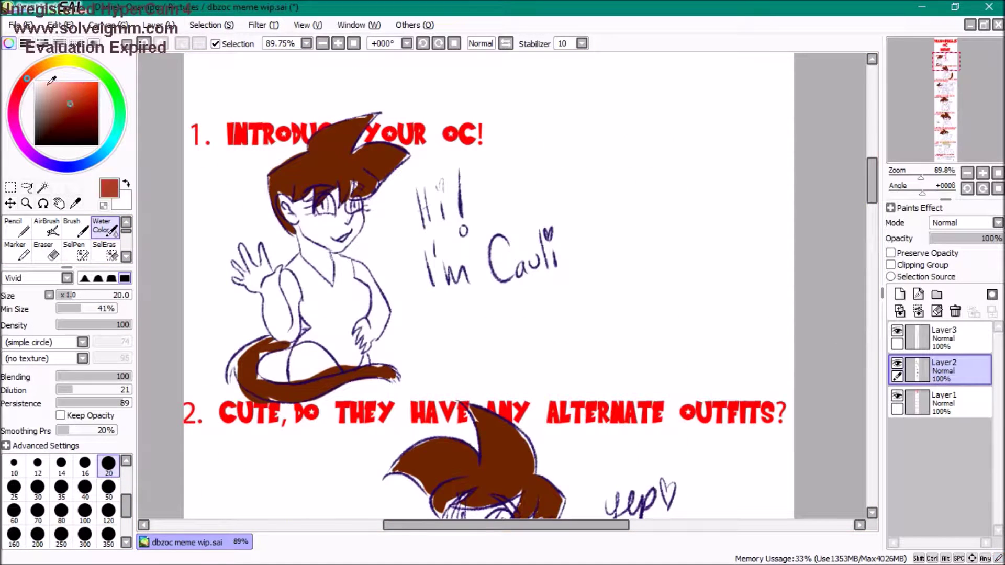
click(18, 92)
click(72, 91)
click(15, 226)
drag(292, 264, 301, 269)
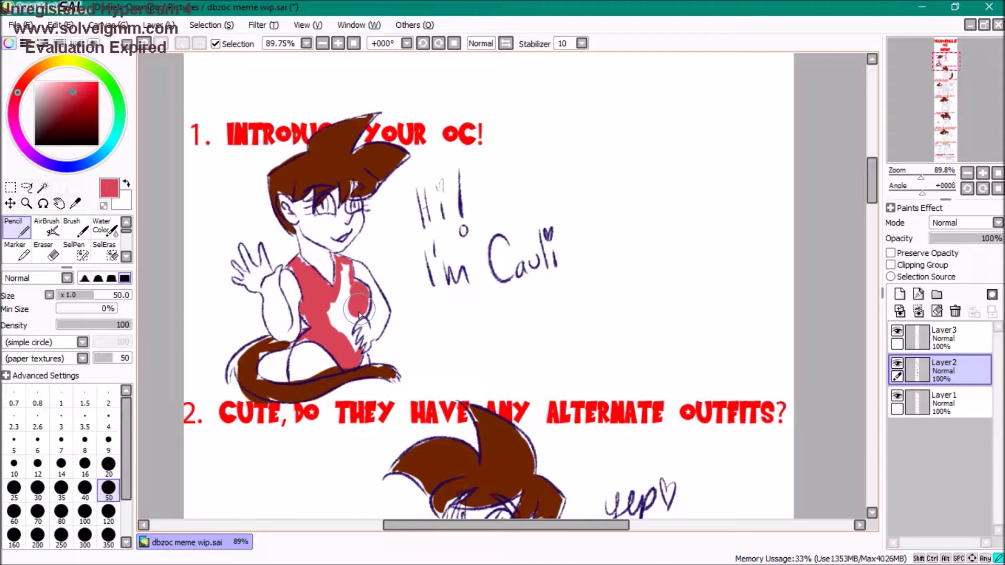
Fill the panel 3 OC's outfit and the panel 7 character's V-neck top with the same pinkish red
scroll(327, 309, down, 10)
drag(323, 263, 329, 267)
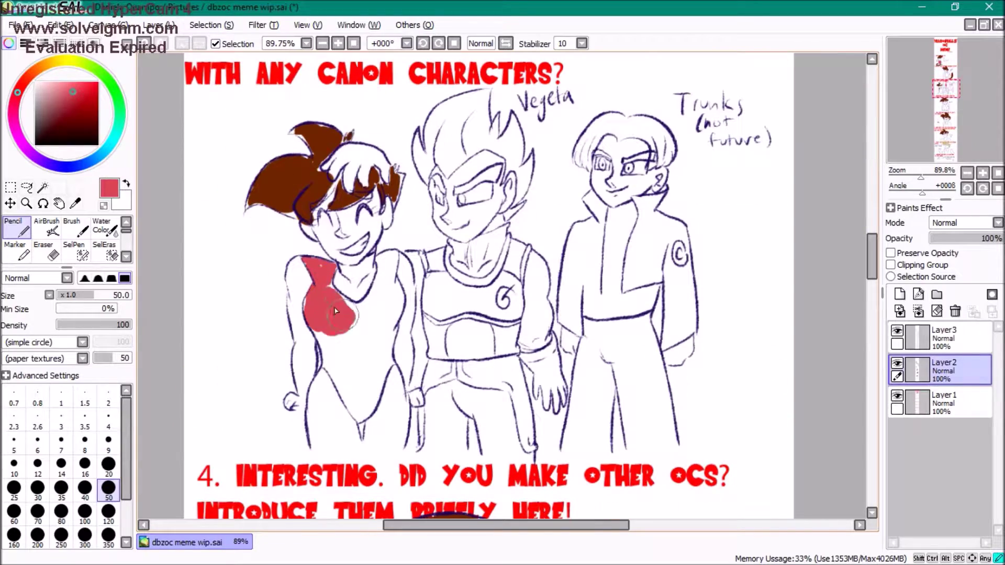
drag(391, 297, 335, 366)
scroll(523, 288, down, 20)
drag(580, 262, 539, 367)
mouse_move(596, 267)
mouse_down()
mouse_move(607, 400)
mouse_move(524, 340)
mouse_up()
scroll(523, 288, down, 5)
Paint bright blue speech-bubble backdrops behind the lettering in panels 5 and 6
scroll(523, 288, up, 20)
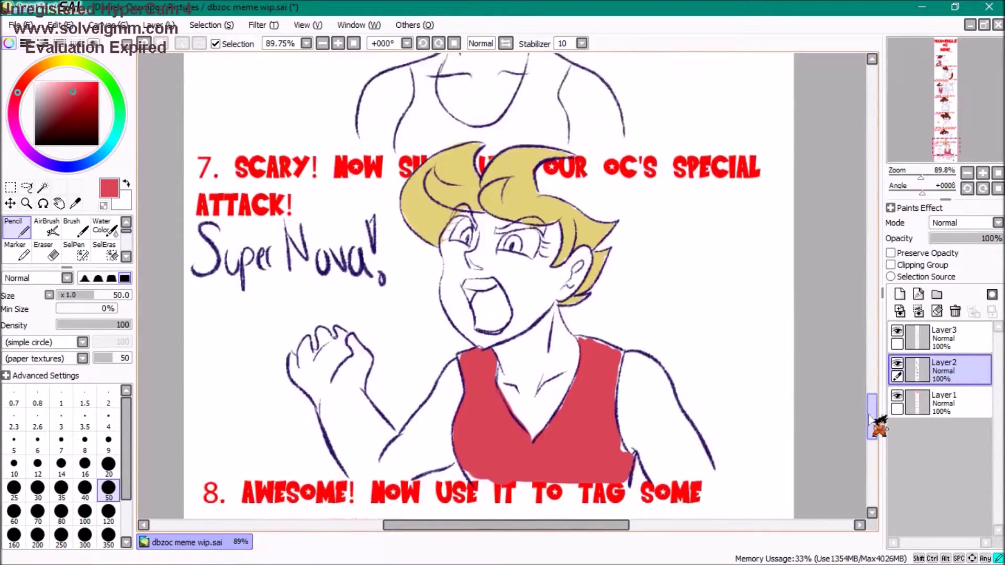
click(107, 147)
scroll(487, 288, down, 20)
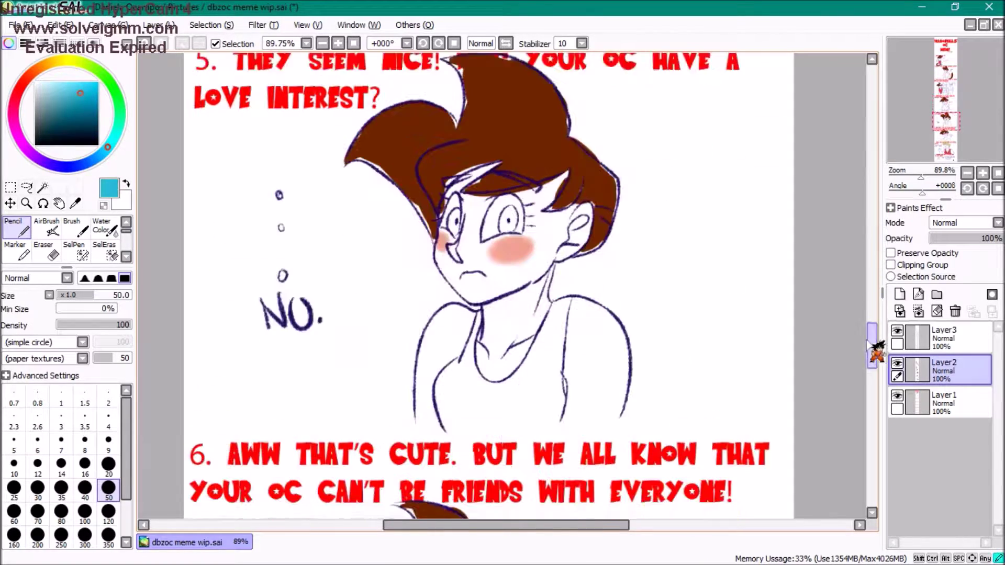
drag(277, 178, 294, 258)
drag(322, 314, 338, 329)
scroll(487, 288, down, 10)
drag(591, 251, 670, 335)
Colour the irises of the panel 7 character light blue
scroll(487, 287, down, 10)
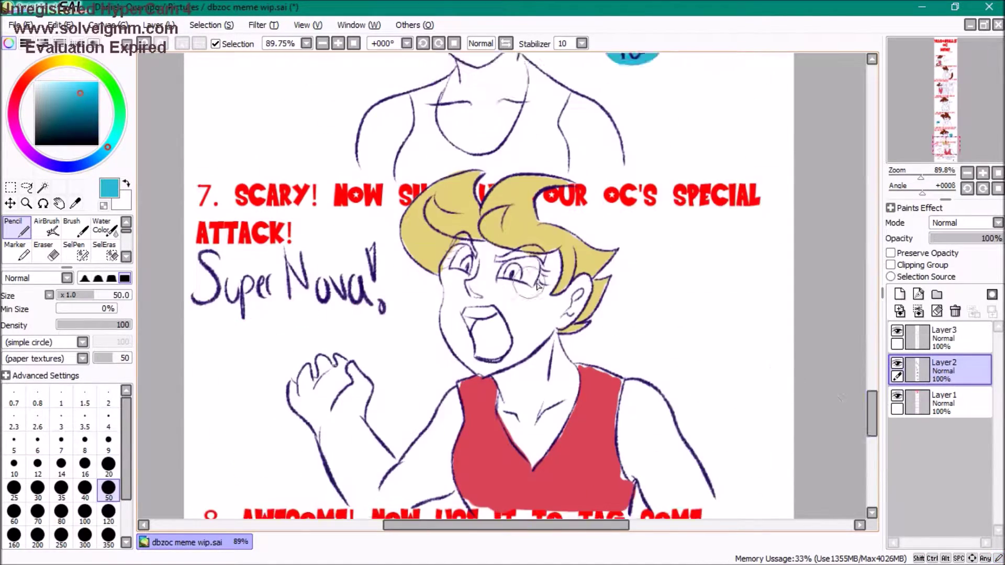
scroll(486, 288, down, 1)
click(60, 82)
drag(463, 236, 513, 243)
Paint a bright blue speech-bubble backdrop behind the panel 1 greeting
scroll(487, 288, up, 20)
click(79, 93)
drag(424, 272, 550, 293)
scroll(865, 231, down, 5)
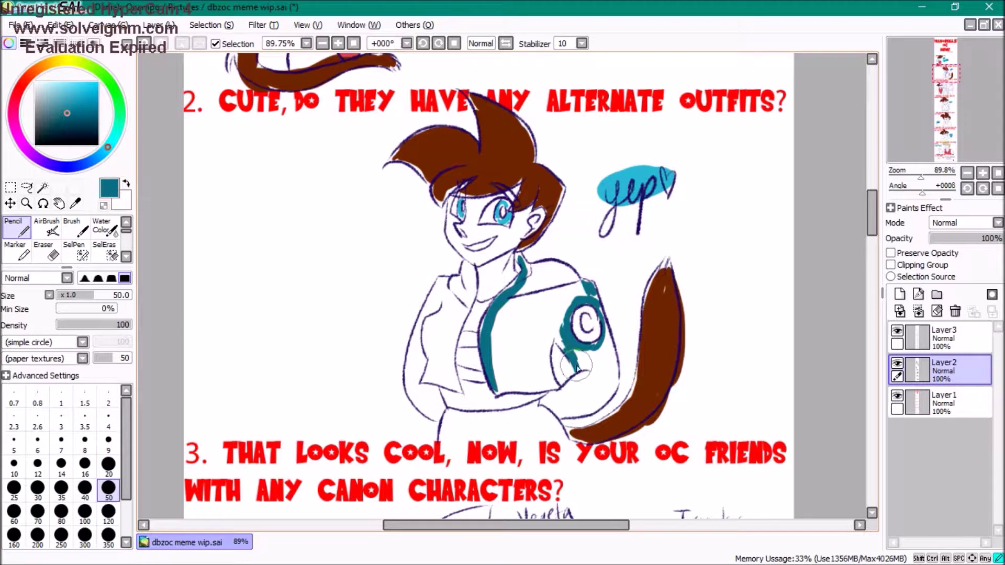
Fill the panel 2 OC's jacket and Trunks's panel 3 jacket with teal, keeping the C badges white
drag(512, 390, 561, 313)
mouse_move(467, 279)
mouse_down()
mouse_move(429, 377)
mouse_move(414, 314)
mouse_up()
scroll(858, 261, down, 6)
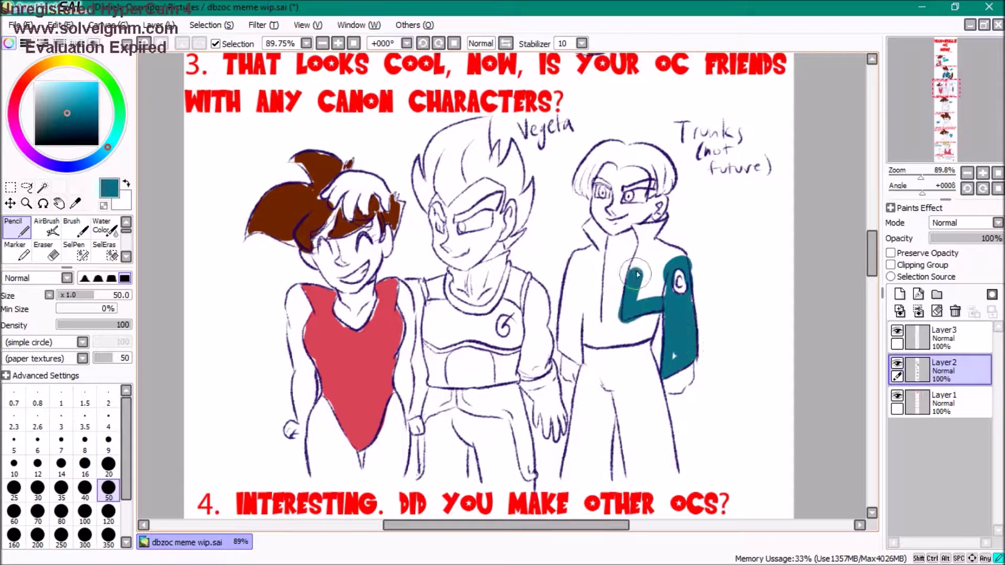
Fill the panel 4 OC's jacket with the same teal, leaving the round C badge white
scroll(577, 346, down, 8)
drag(570, 222, 544, 342)
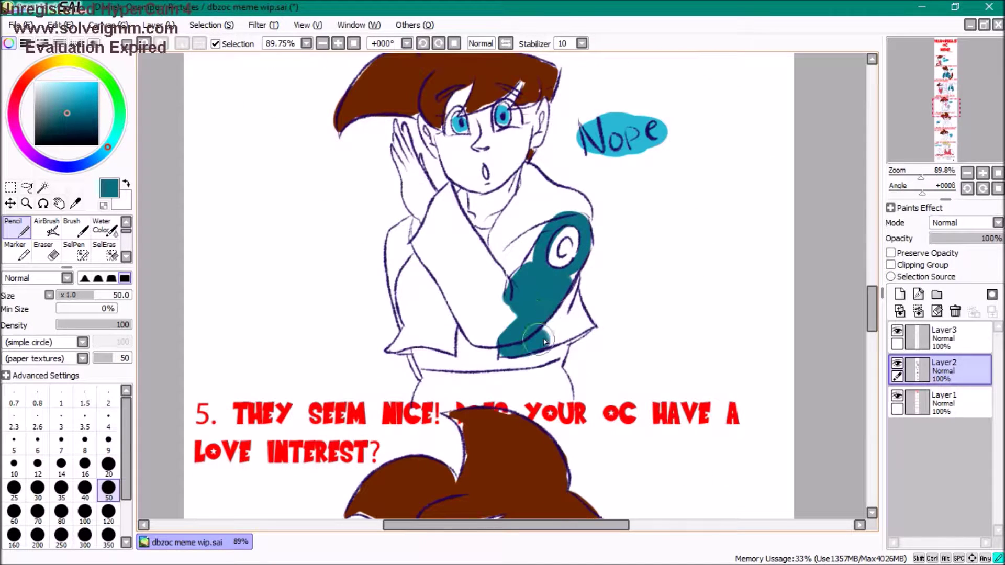
mouse_move(497, 255)
mouse_down()
mouse_move(418, 225)
mouse_move(453, 319)
mouse_up()
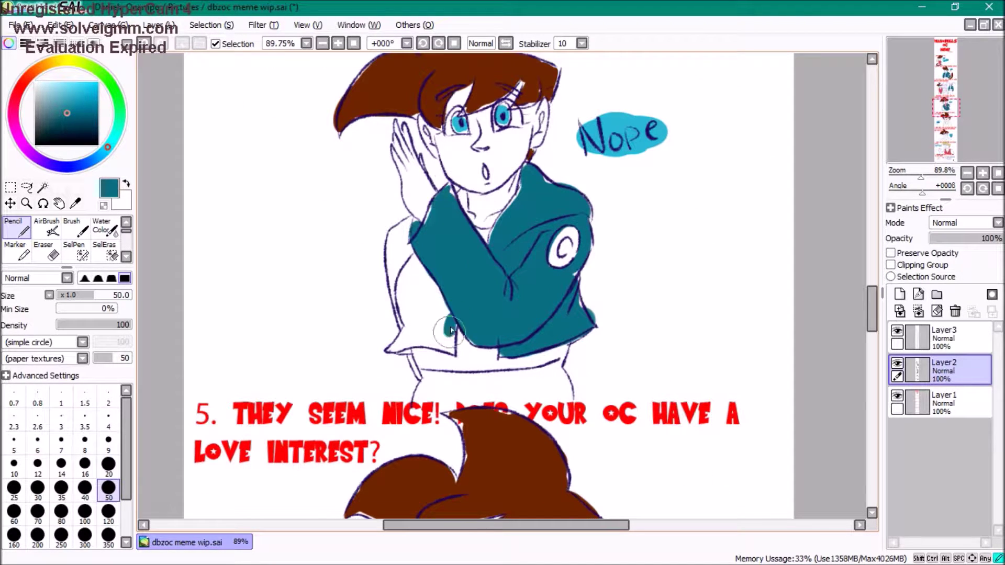
drag(395, 262, 446, 214)
Paint the panel 1 OC's neck and sleeves and the panel 3 OC's sleeves teal
scroll(321, 241, up, 15)
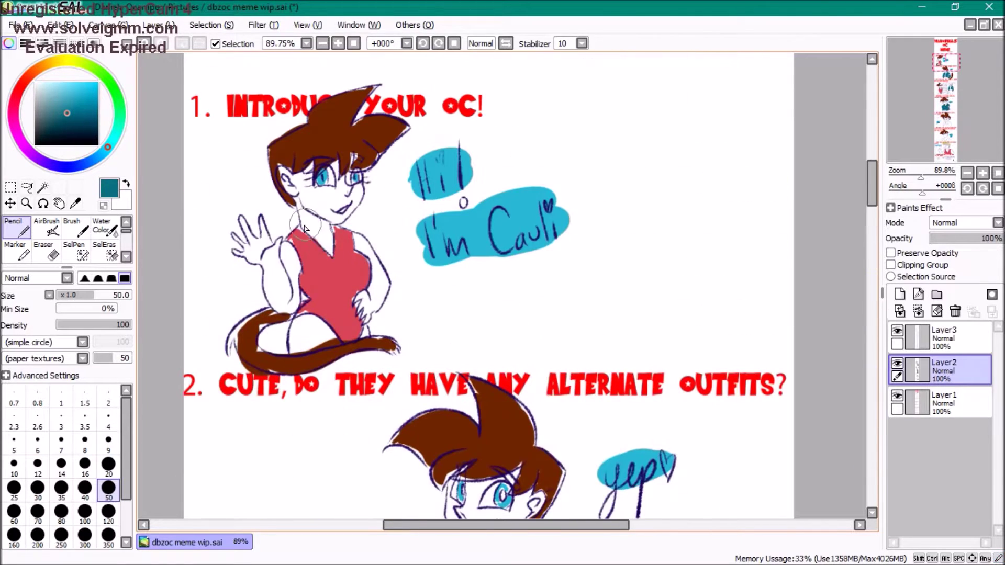
drag(296, 290, 285, 246)
scroll(295, 290, down, 10)
drag(402, 225, 413, 264)
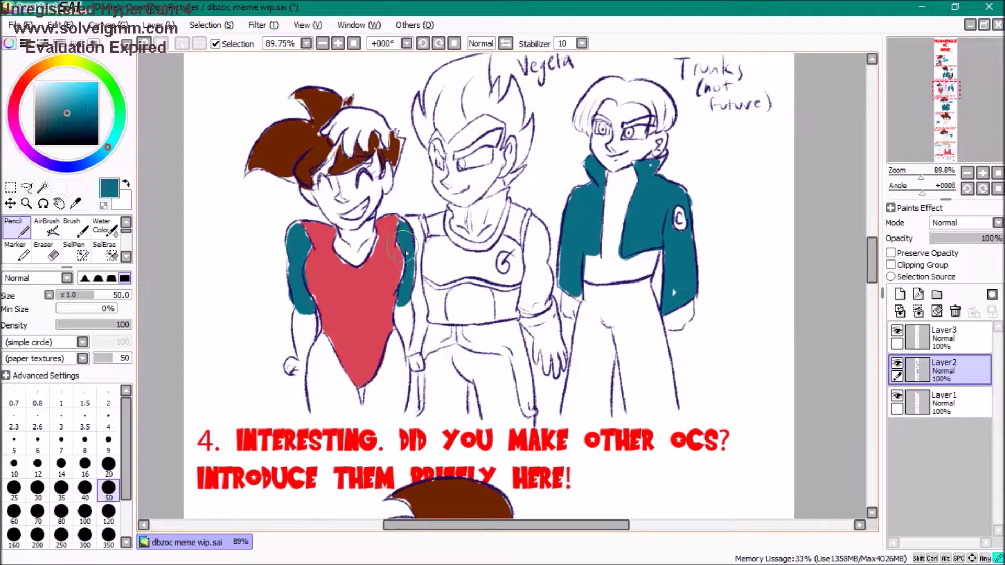
Fill the neckpiece and both sleeves of the panel 7 character with teal
scroll(305, 237, down, 15)
mouse_move(557, 128)
mouse_down()
mouse_move(499, 172)
mouse_move(546, 164)
mouse_up()
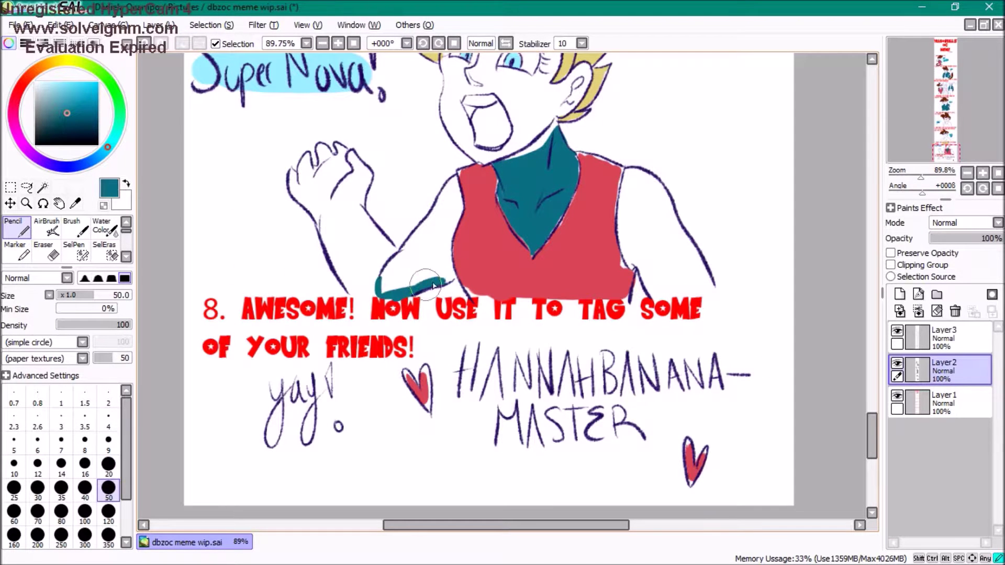
mouse_move(384, 279)
mouse_down()
mouse_move(439, 252)
mouse_move(445, 220)
mouse_up()
mouse_move(634, 257)
mouse_down()
mouse_move(681, 220)
mouse_move(701, 277)
mouse_up()
scroll(68, 240, down, 2)
Save the work-in-progress drawing
click(75, 251)
drag(872, 434, 871, 170)
click(19, 24)
click(63, 108)
key(super)
click(737, 559)
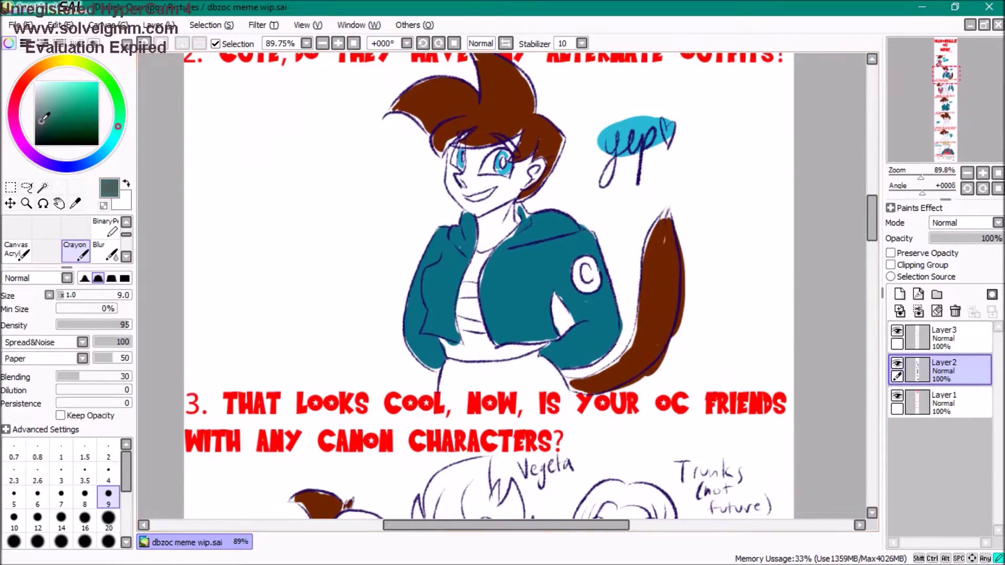
Fill the panel 5 OC's tank top with medium grey and colour the irises bright blue
key(n)
scroll(463, 325, down, 15)
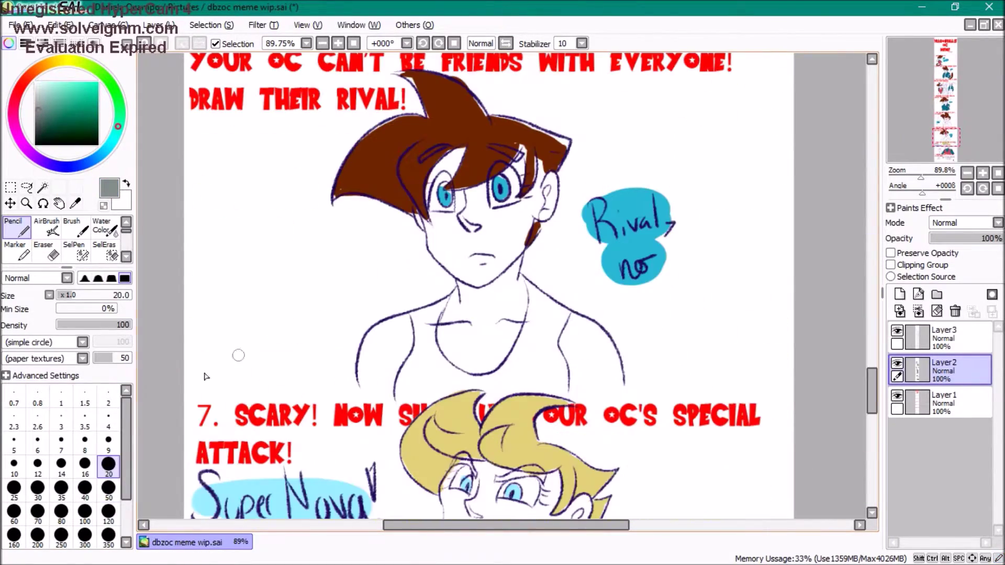
scroll(528, 287, up, 5)
drag(450, 309, 471, 345)
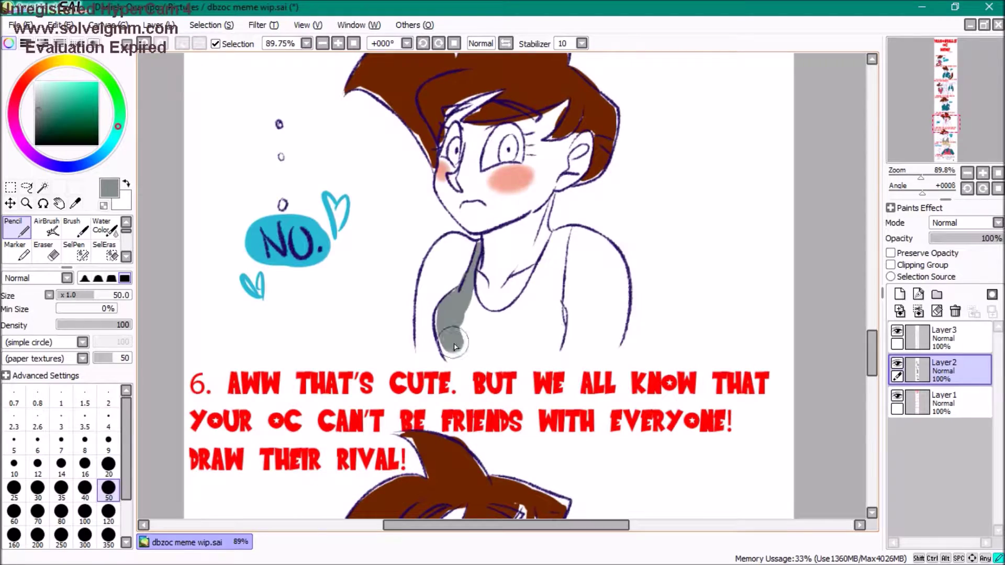
drag(555, 231, 542, 306)
scroll(504, 344, up, 5)
click(942, 337)
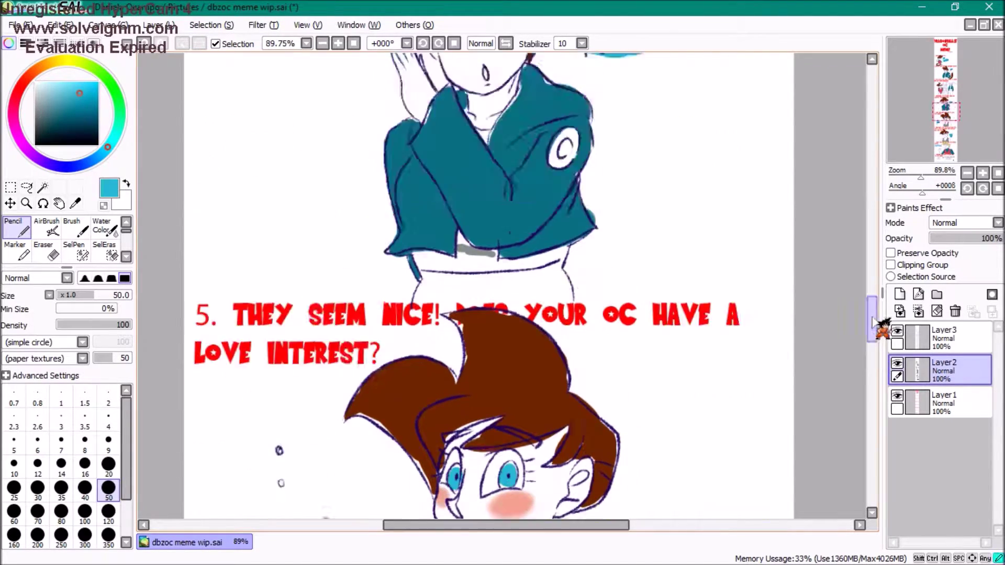
drag(920, 176, 962, 178)
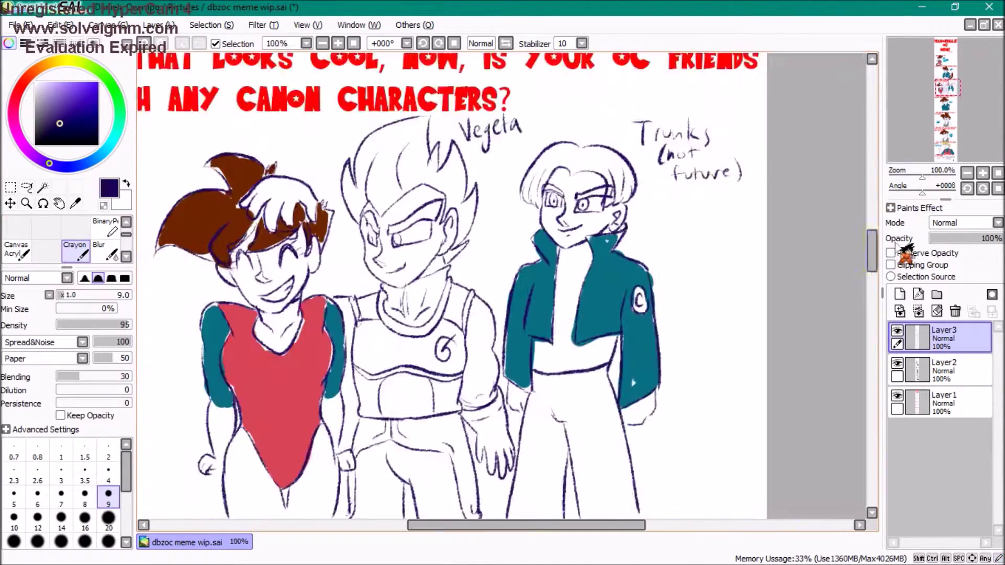
scroll(585, 194, down, 2)
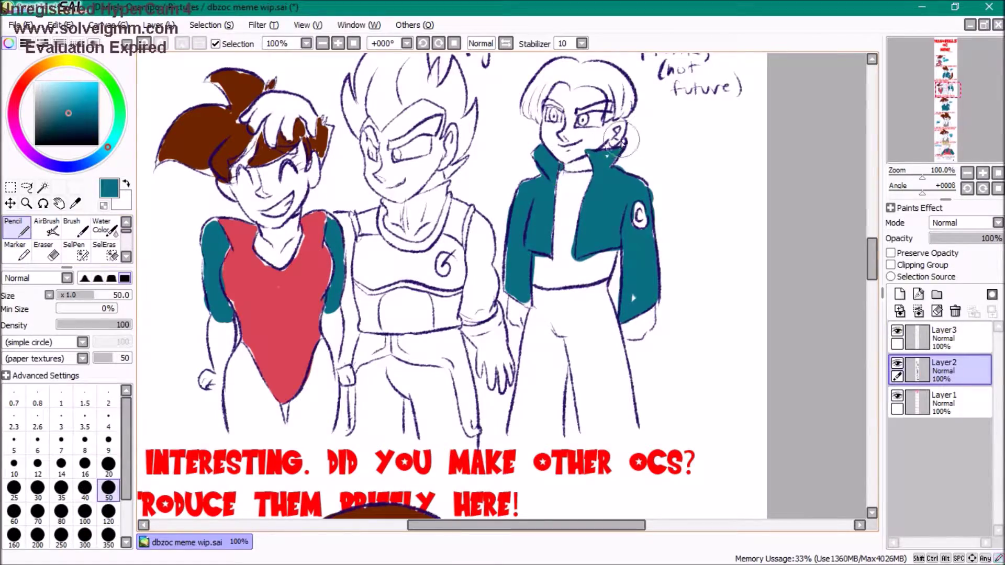
scroll(838, 231, up, 2)
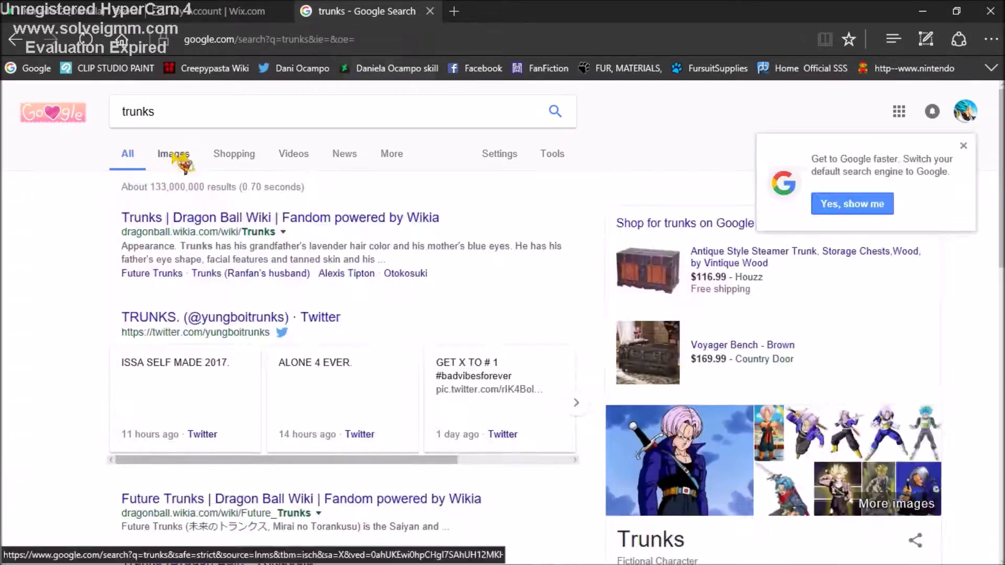
Find a Trunks picture among the browser's Google image results, save it, and open trunks-008.jpg in PaintTool SAI as a reference
click(168, 152)
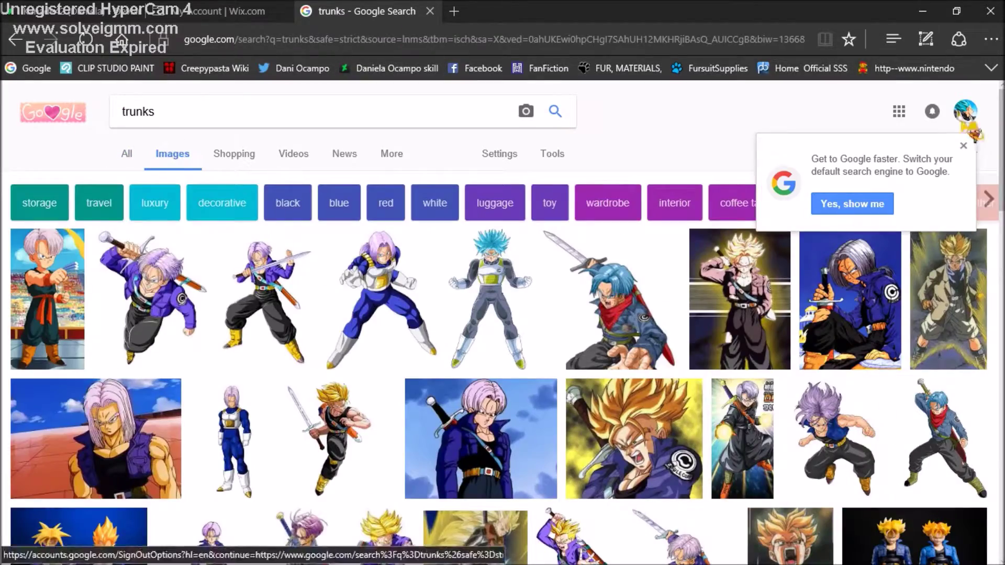
scroll(502, 314, down, 5)
scroll(502, 314, down, 10)
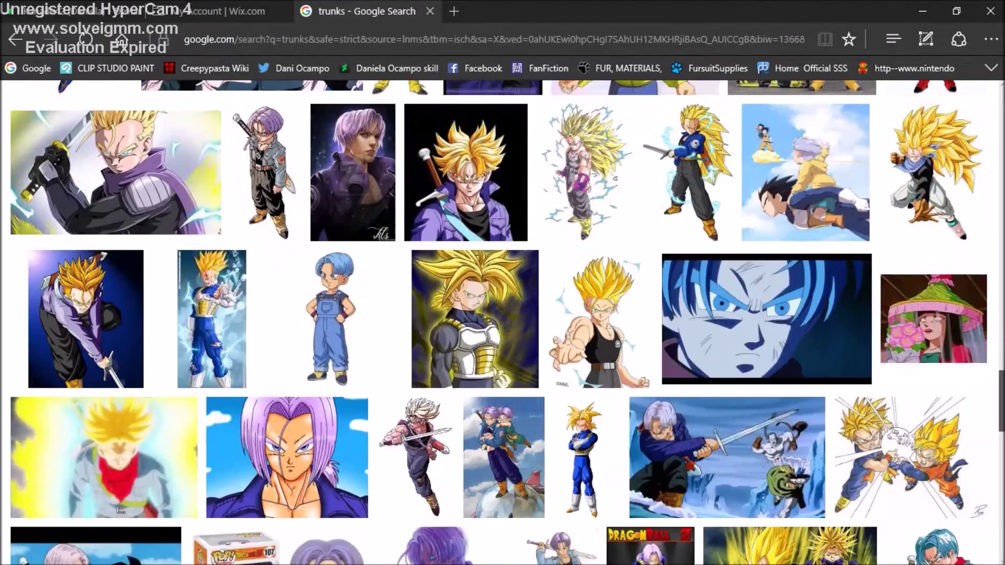
click(449, 390)
right_click(448, 390)
click(492, 299)
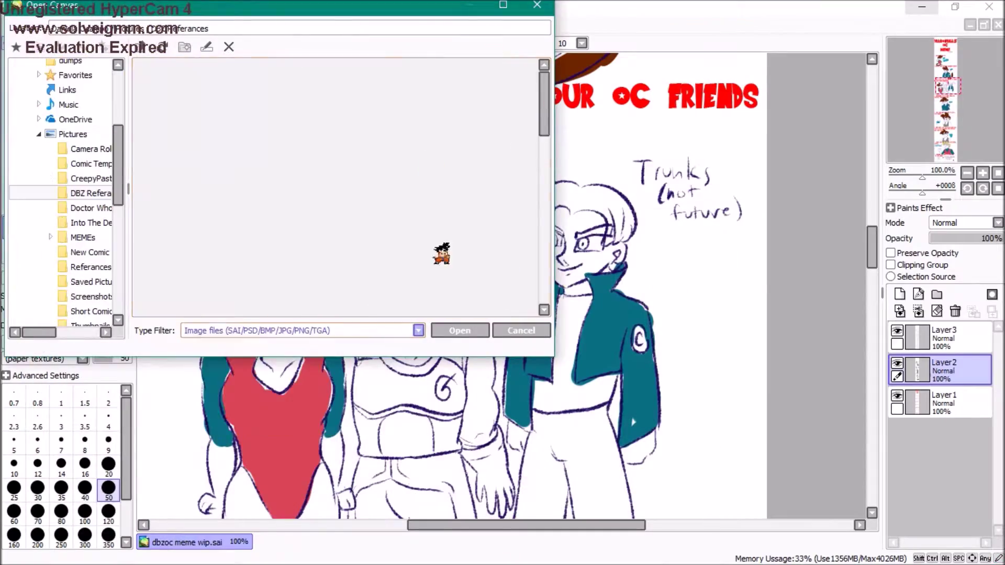
click(460, 331)
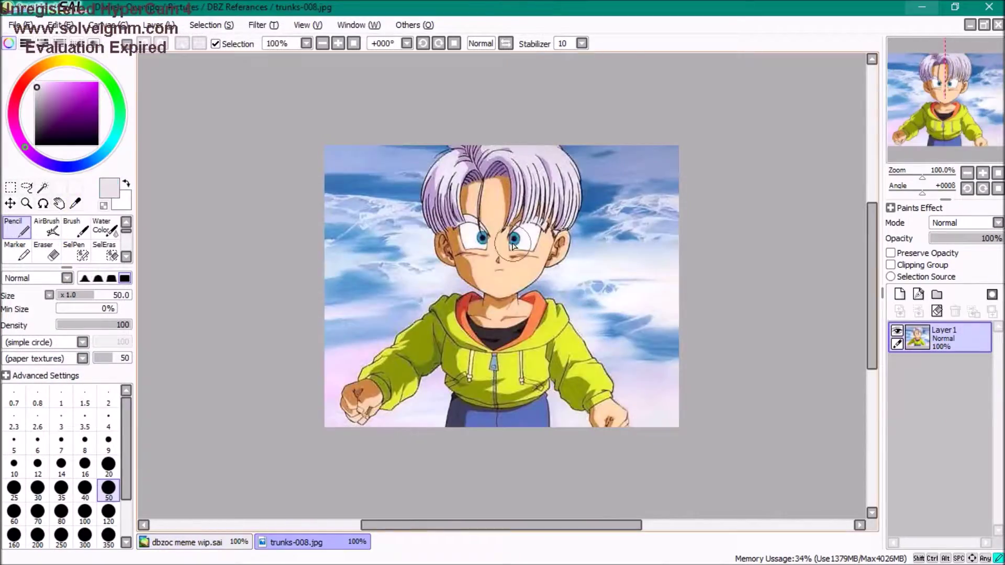
Colour Trunks's hair pale lavender and his irises blue, using colours sampled from trunks-008.jpg
click(187, 542)
click(296, 542)
alt+click(449, 112)
click(187, 542)
scroll(558, 238, up, 3)
drag(680, 115, 722, 210)
drag(576, 116, 643, 149)
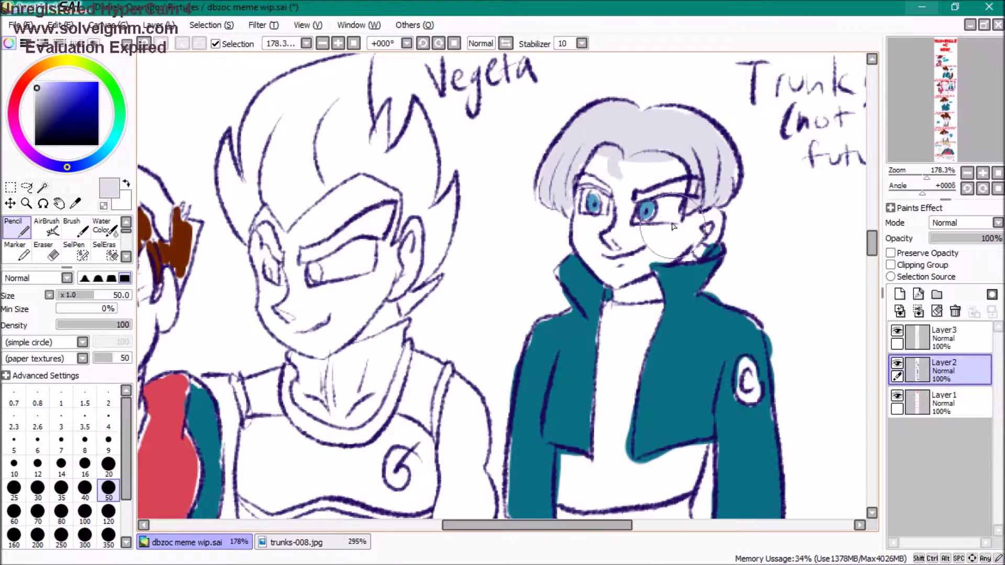
Fill Vegeta's hair and eyebrows in panel 3 with a very dark brown
scroll(575, 262, up, 3)
alt+click(366, 335)
drag(538, 363, 609, 337)
mouse_move(525, 335)
mouse_down()
mouse_move(466, 260)
mouse_move(586, 164)
mouse_move(622, 252)
mouse_move(669, 293)
mouse_move(651, 412)
mouse_up()
mouse_move(682, 340)
mouse_down()
mouse_move(628, 236)
mouse_move(523, 262)
mouse_up()
click(104, 252)
click(576, 225)
click(16, 227)
scroll(503, 314, right, 1)
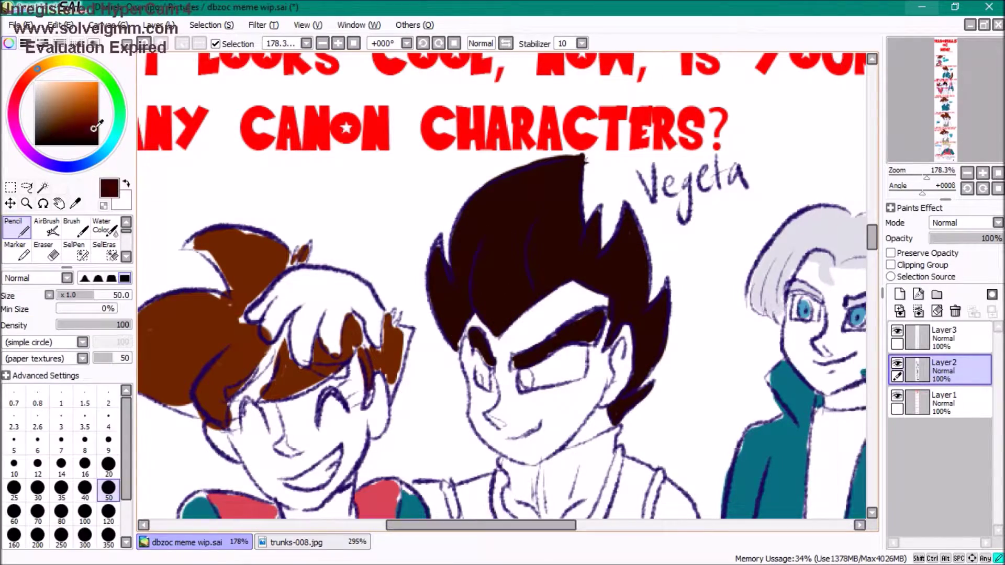
Open the vegeta_y_goku picture as a colour reference and fill Vegeta's irises in panel 3 near-black
scroll(502, 288, down, 2)
click(314, 542)
key(ctrl+o)
double_click(370, 303)
click(187, 542)
scroll(693, 333, down, 5)
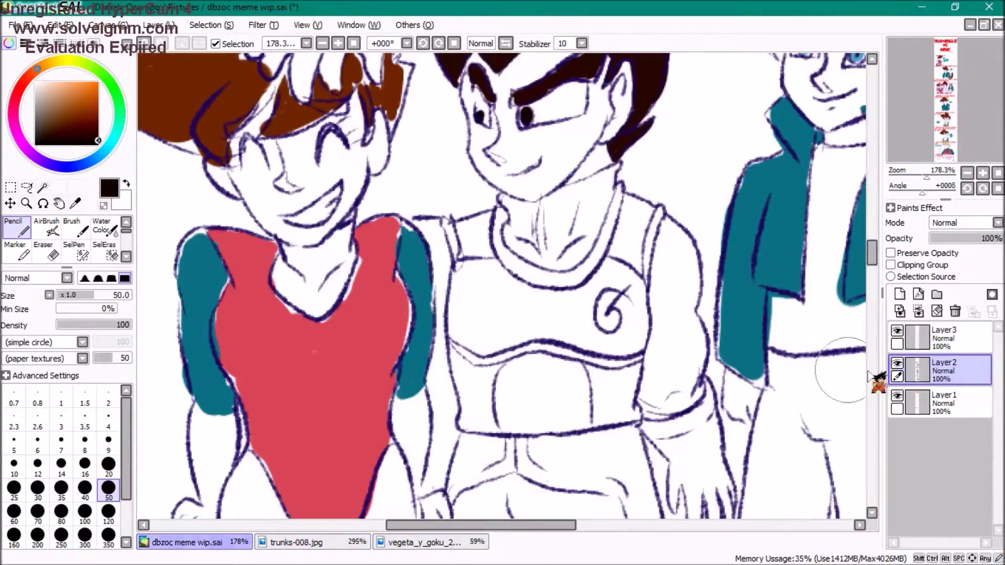
Fill the shoulder sections and abdomen plate of Vegeta's armour with mustard yellow, matching the reference picture
click(65, 60)
click(75, 98)
drag(628, 205, 636, 240)
click(418, 542)
click(187, 542)
mouse_move(503, 377)
mouse_down()
mouse_move(594, 399)
mouse_move(513, 413)
mouse_up()
Shade the strip beneath Vegeta's chest plate with light grey sampled from the reference picture
click(418, 542)
click(246, 542)
click(418, 542)
alt+click(502, 314)
click(186, 542)
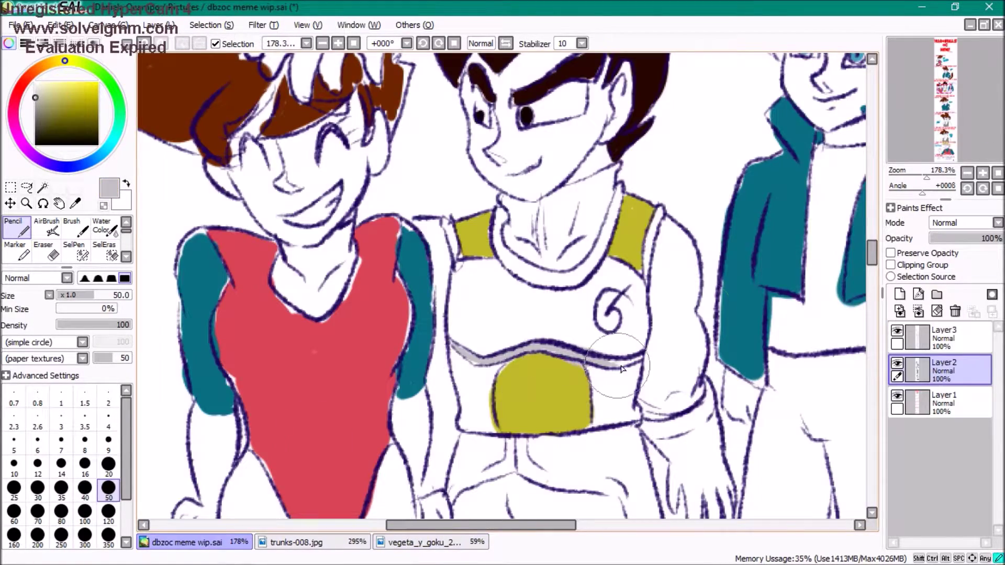
Redraw Vegeta's chest emblem as a smaller spiral on Layer3 and add a white band along the armour's lower edge
click(418, 542)
scroll(523, 366, left, 1)
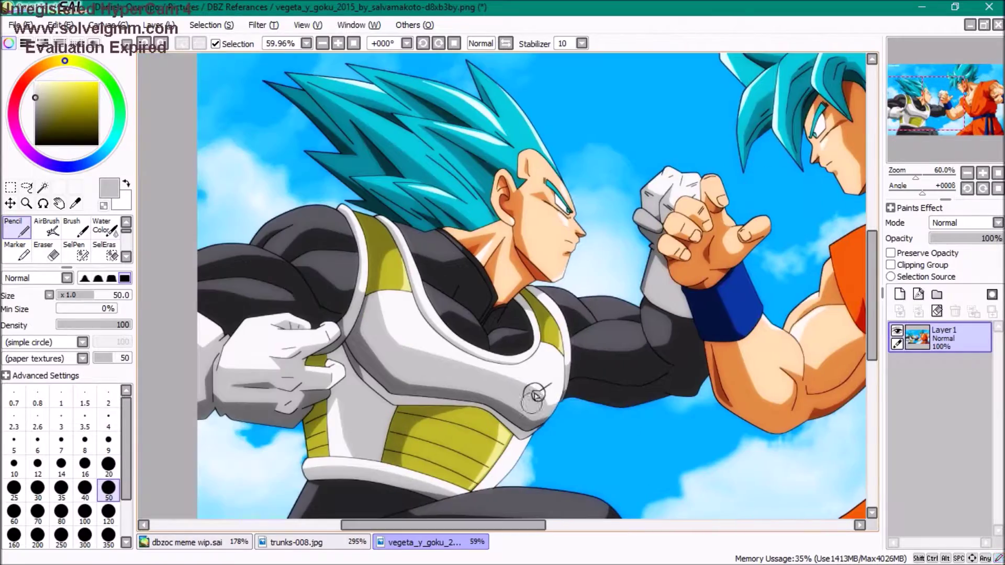
click(238, 543)
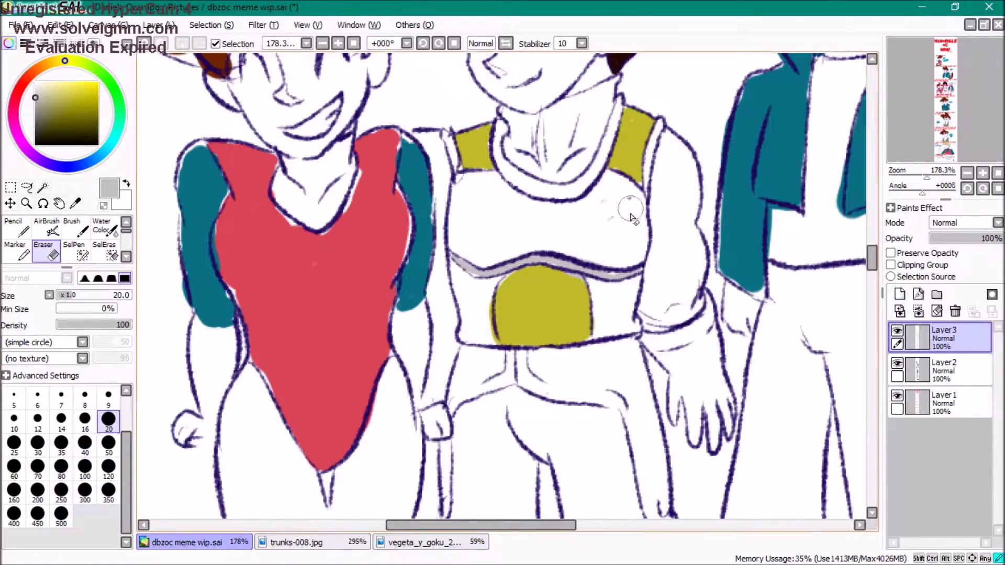
alt+click(621, 197)
drag(621, 197, 583, 217)
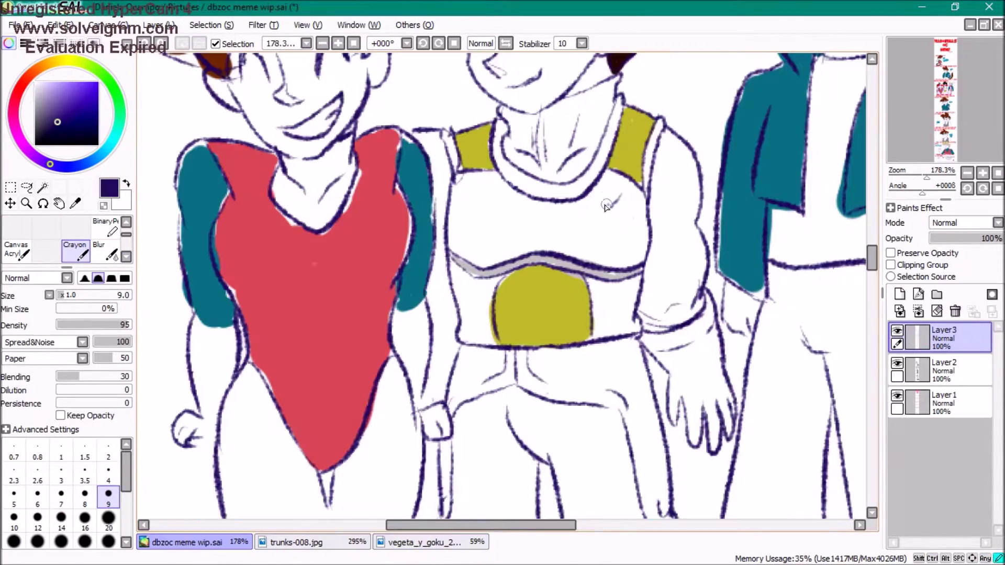
key(e)
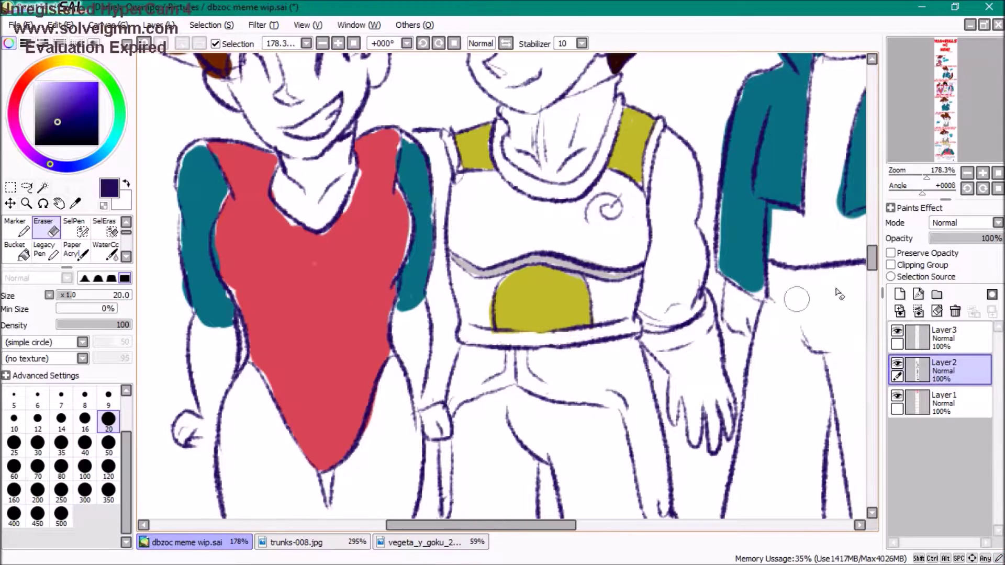
Fill Vegeta's sleeves, collar and trousers with dark grey on Layer2
key(n)
mouse_move(660, 133)
mouse_down()
mouse_move(701, 272)
mouse_move(657, 162)
mouse_up()
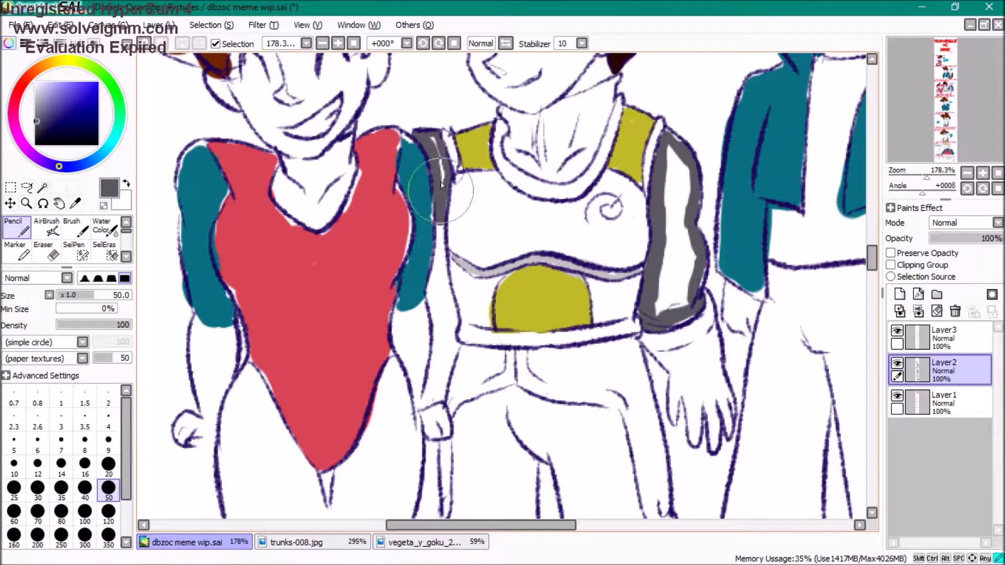
drag(441, 184, 438, 152)
scroll(575, 105, down, 4)
scroll(460, 230, up, 2)
mouse_move(461, 225)
mouse_down()
mouse_move(448, 397)
mouse_move(564, 357)
mouse_up()
mouse_move(641, 231)
mouse_down()
mouse_move(664, 293)
mouse_move(575, 413)
mouse_up()
Paint soft salmon blush on the panel 3 OC's cheeks and fill Vegeta's neck with the undersuit's dark grey
key(e)
scroll(523, 261, up, 4)
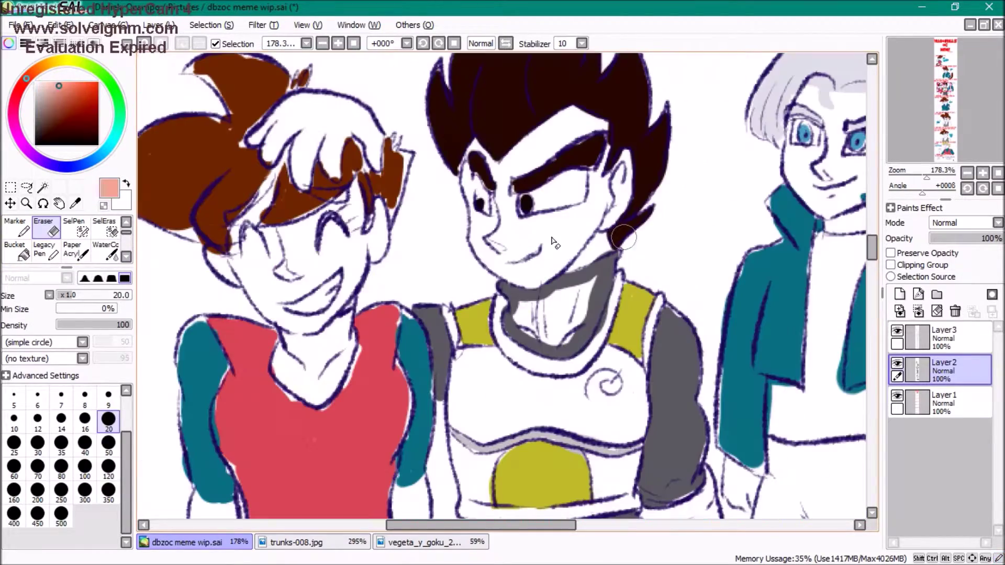
key(c)
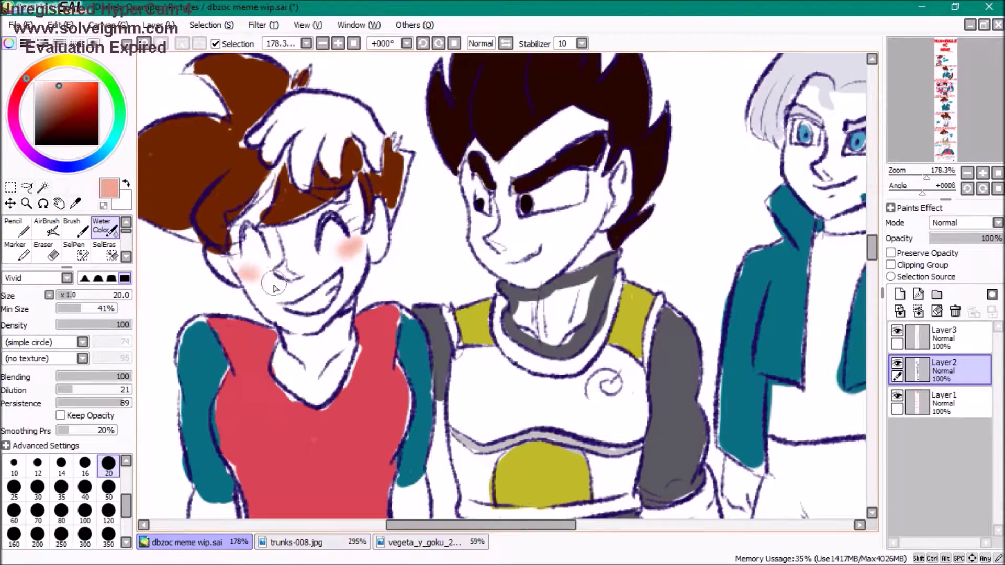
key(g)
alt+click(549, 293)
Paint a glowing purple energy ball with beams radiating from the panel 7 character's raised hand
mouse_move(872, 246)
mouse_down()
mouse_move(871, 293)
mouse_move(870, 173)
mouse_move(881, 432)
mouse_up()
key(minus)
key(m)
mouse_move(366, 285)
mouse_down()
mouse_move(403, 319)
mouse_move(425, 244)
mouse_move(463, 222)
mouse_up()
click(108, 451)
alt+click(398, 285)
click(108, 495)
drag(361, 314, 278, 377)
drag(351, 285, 254, 267)
mouse_move(395, 307)
mouse_down()
mouse_move(487, 312)
mouse_move(680, 350)
mouse_up()
key(c)
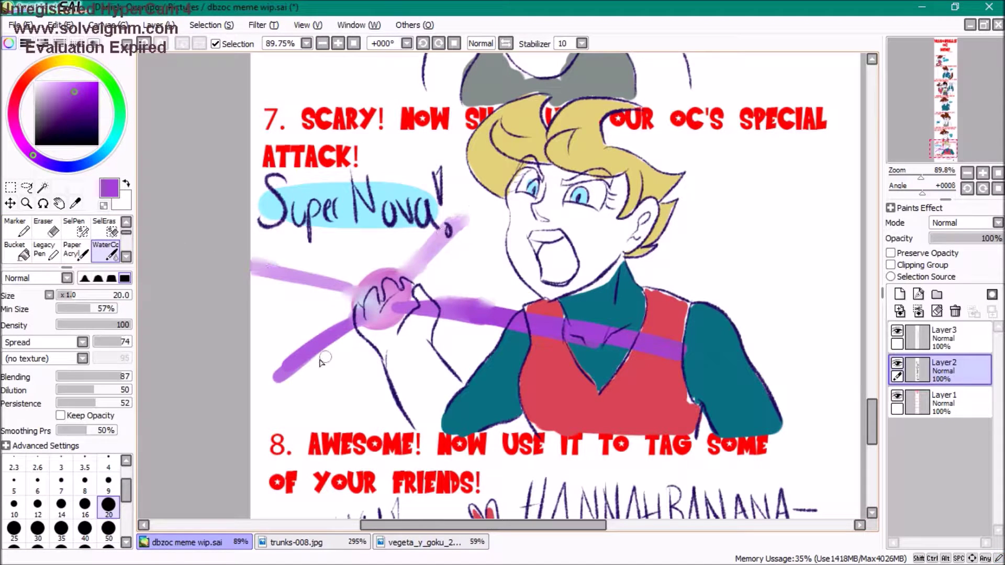
Fill the trousers of the panel 4 and panel 2 OCs with dark navy
alt+click(671, 179)
key(n)
mouse_move(871, 418)
mouse_down()
mouse_move(873, 439)
mouse_move(892, 287)
mouse_move(895, 306)
mouse_up()
alt+click(493, 430)
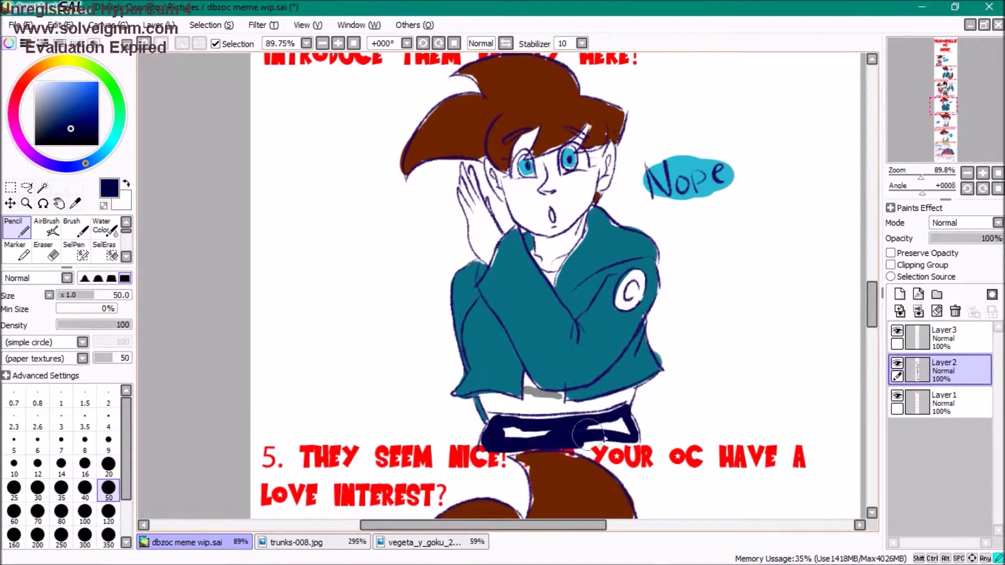
scroll(510, 358, up, 10)
scroll(514, 330, down, 20)
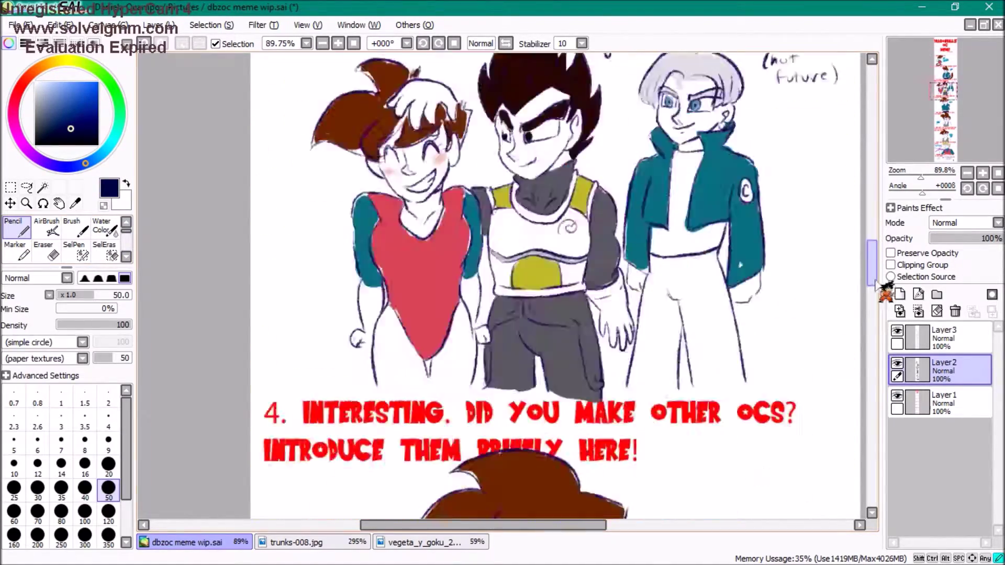
Handwrite "Filled by" and the artist's name with a heart in red below the title credit on Layer1
click(942, 337)
drag(984, 238, 937, 238)
scroll(514, 330, up, 10)
scroll(515, 330, down, 5)
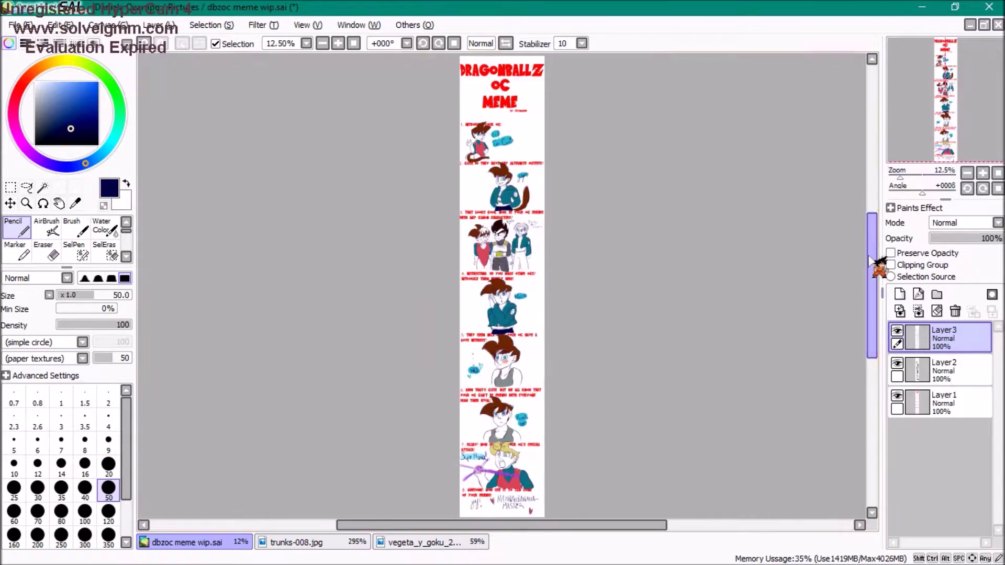
scroll(534, 166, up, 5)
click(941, 402)
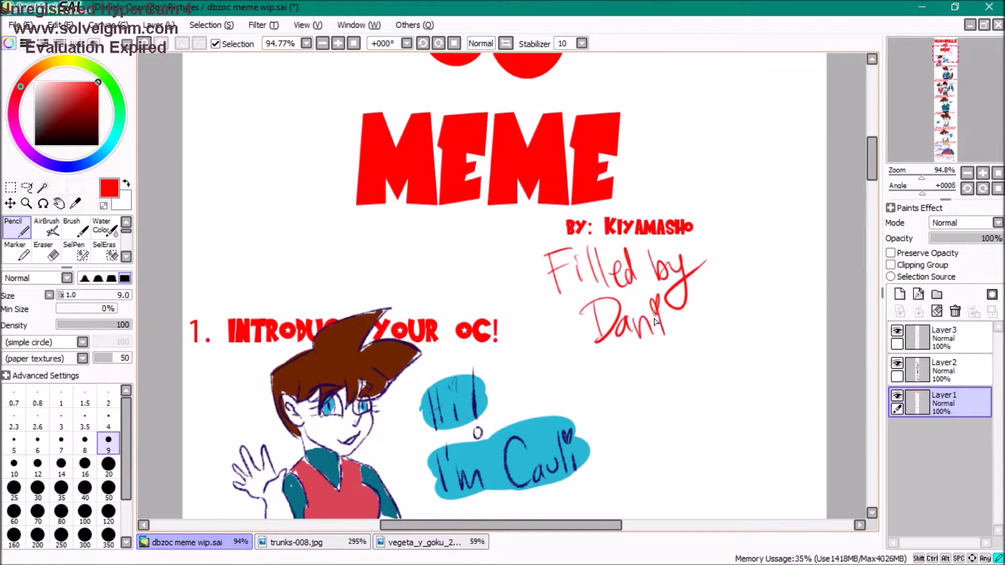
scroll(769, 372, down, 5)
Flatten the drawing to one layer and save a copy named dbzoc meme as a JPEG
click(16, 24)
click(31, 128)
click(419, 330)
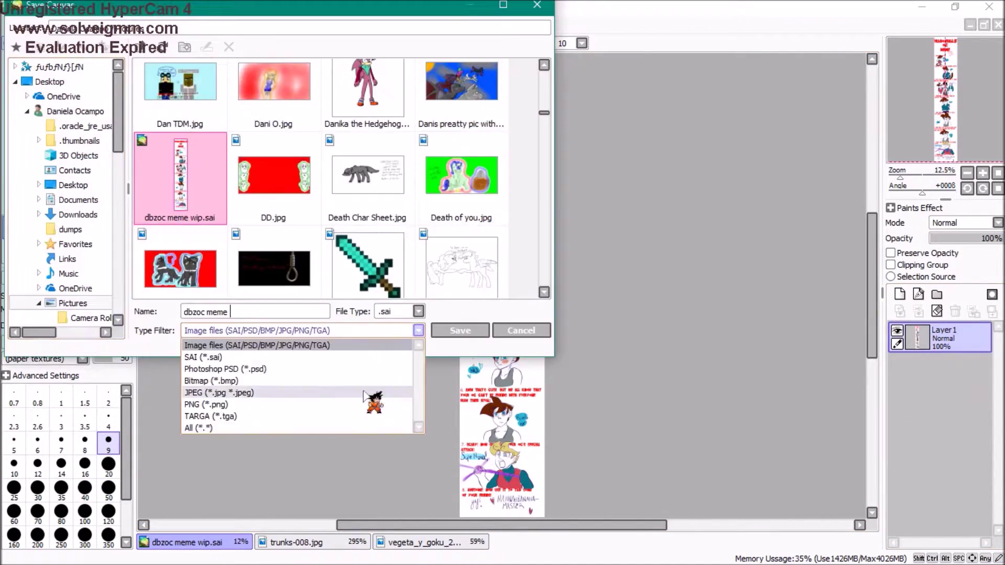
click(354, 388)
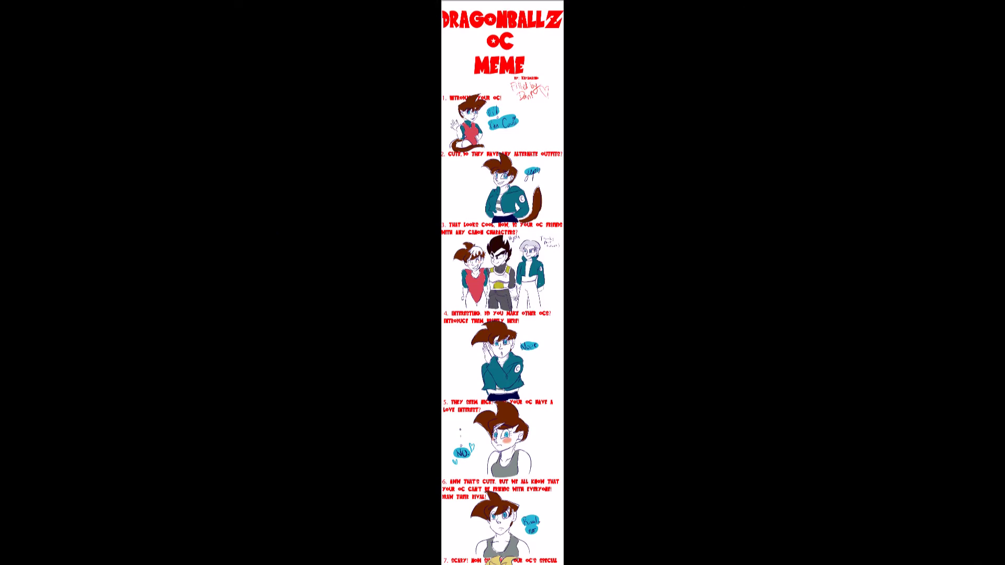